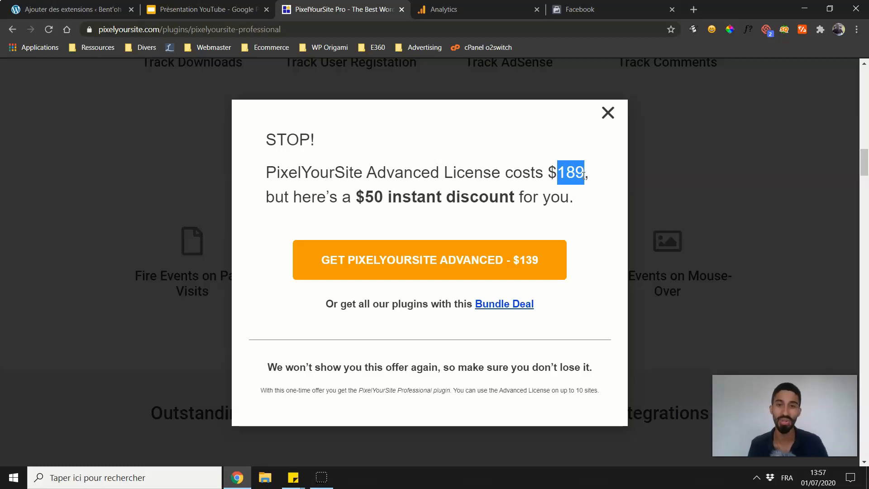
Read the discount offer for the PixelYourSite Advanced License and dismiss the pop-up.
click(572, 174)
click(549, 175)
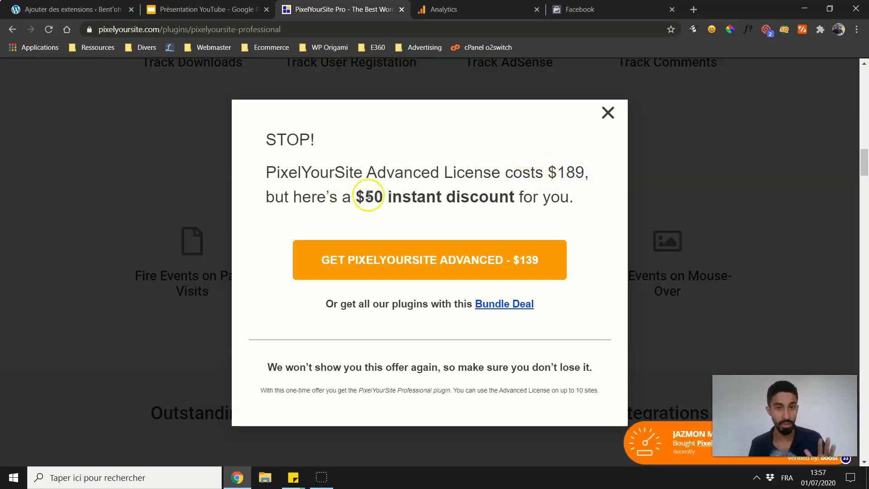
drag(585, 173, 558, 173)
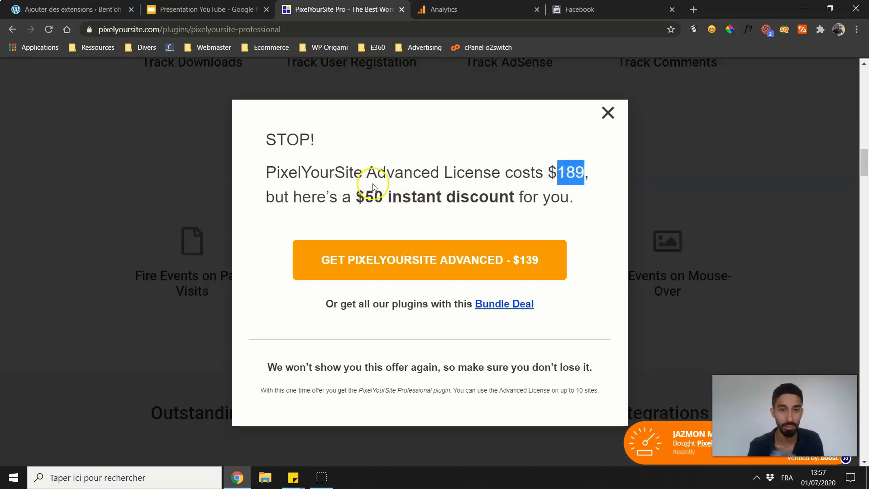
drag(366, 199, 371, 199)
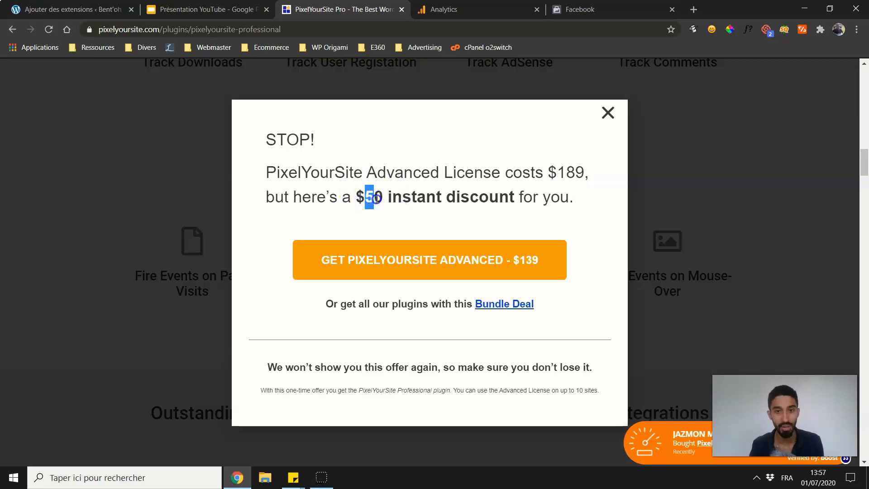
click(379, 197)
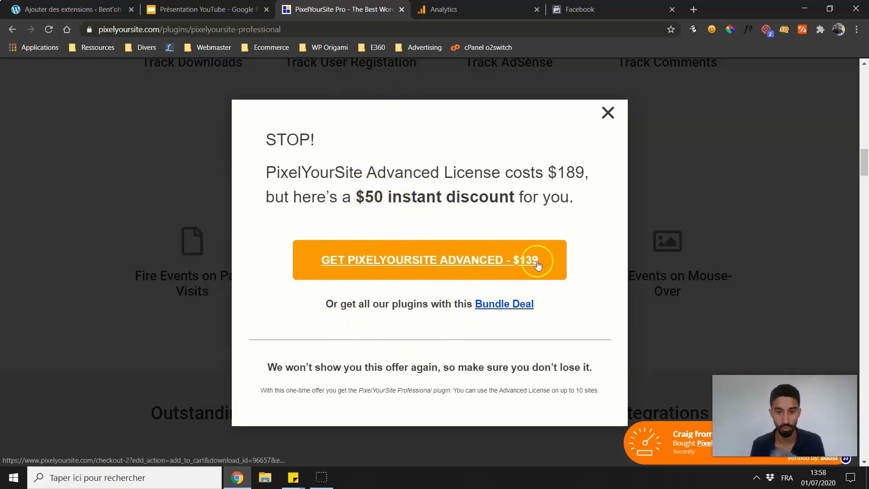
click(608, 115)
Examine which tracking tags PixelYourSite Professional supports on its product page, including the Microsoft (Bing) Tag.
scroll(508, 185, up, 15)
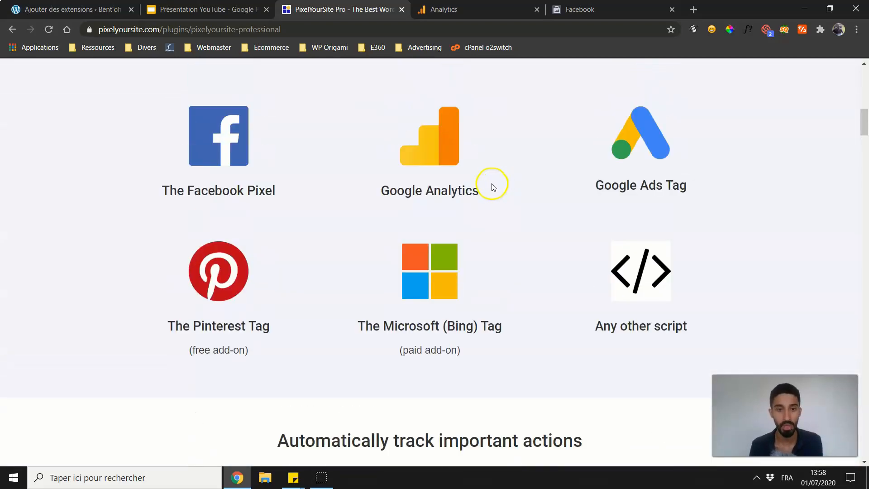
scroll(271, 194, up, 11)
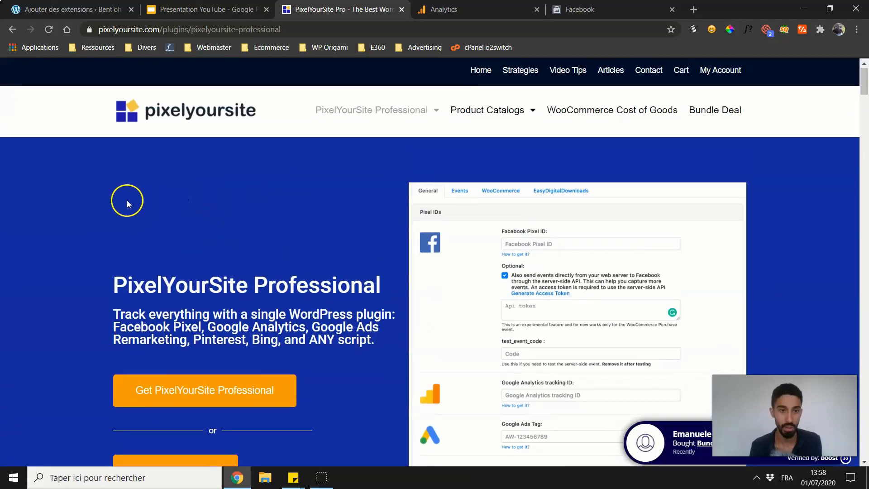
scroll(117, 200, down, 11)
scroll(115, 200, down, 2)
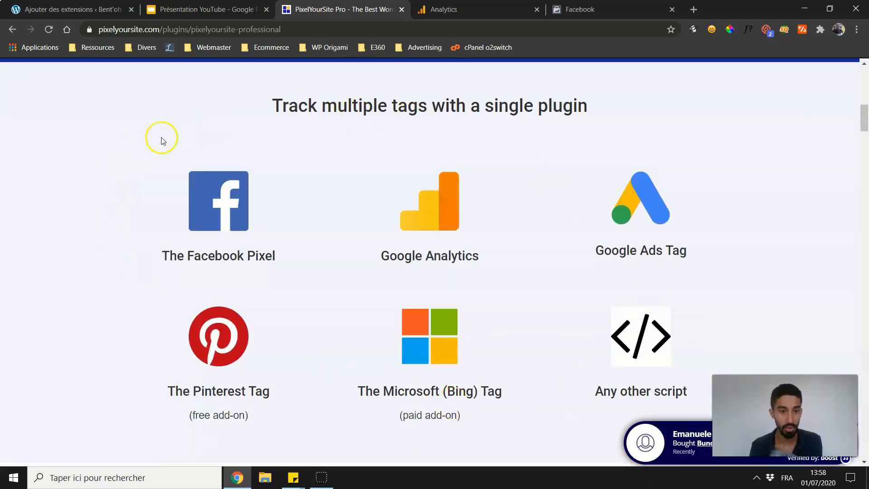
scroll(633, 281, down, 1)
scroll(633, 281, down, 1)
scroll(493, 232, up, 1)
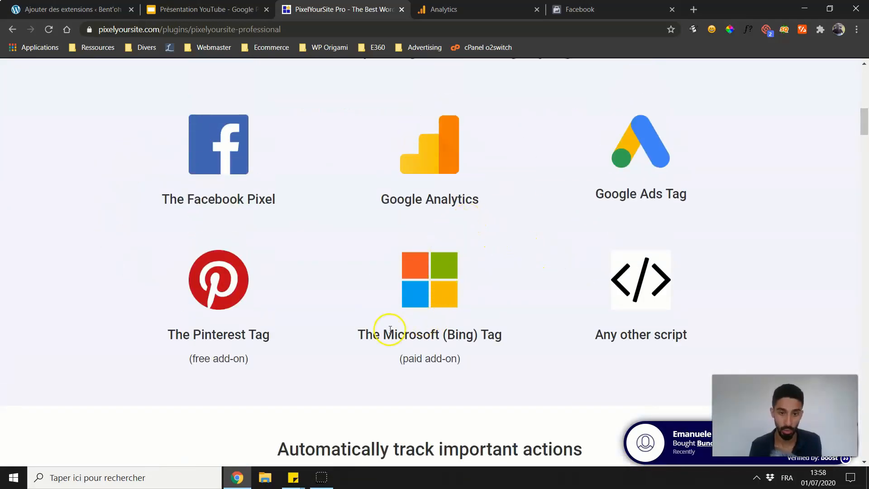
drag(385, 335, 463, 341)
click(461, 342)
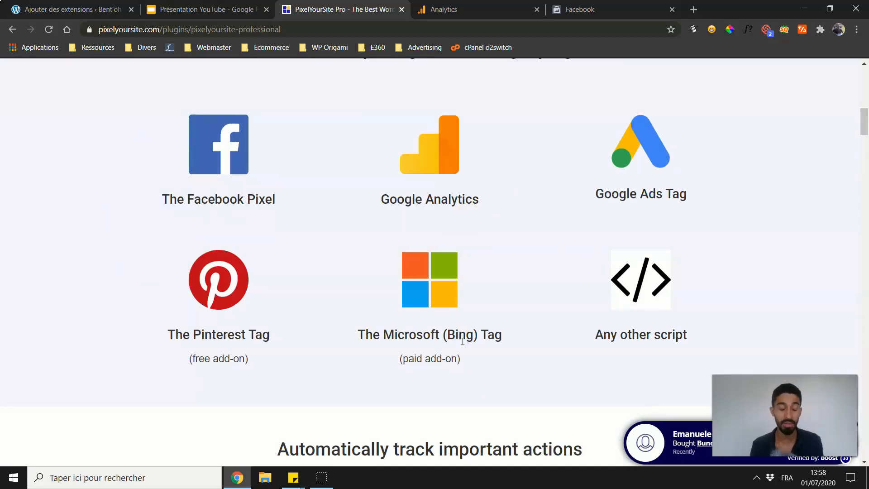
scroll(458, 338, up, 1)
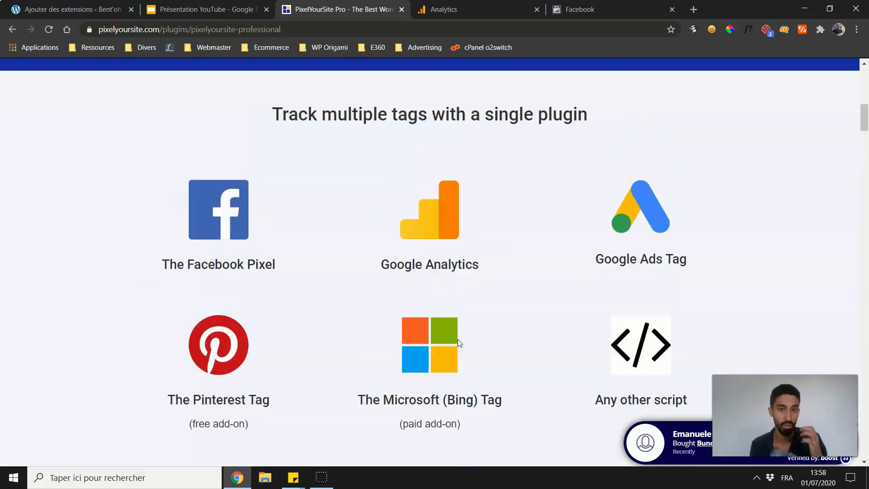
scroll(388, 320, down, 1)
scroll(274, 254, up, 12)
scroll(303, 168, up, 1)
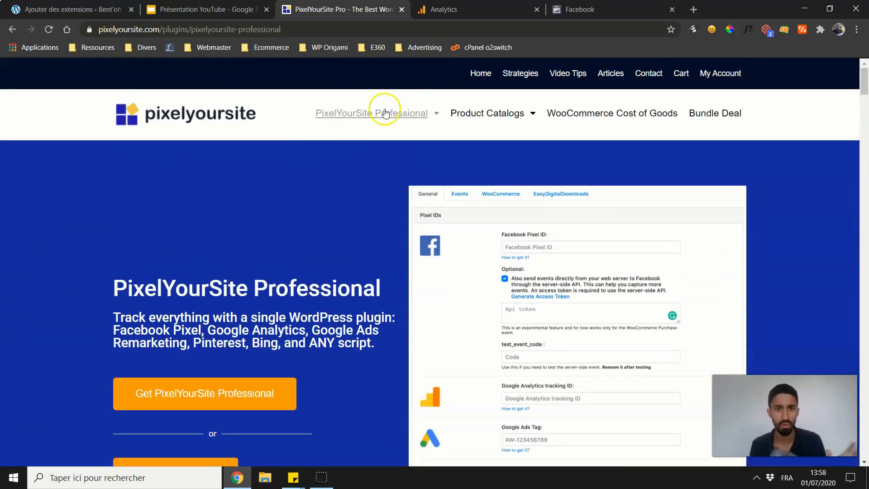
Open the Bing Tag Add-On page in a new browser tab and switch to it.
mouse_move(373, 119)
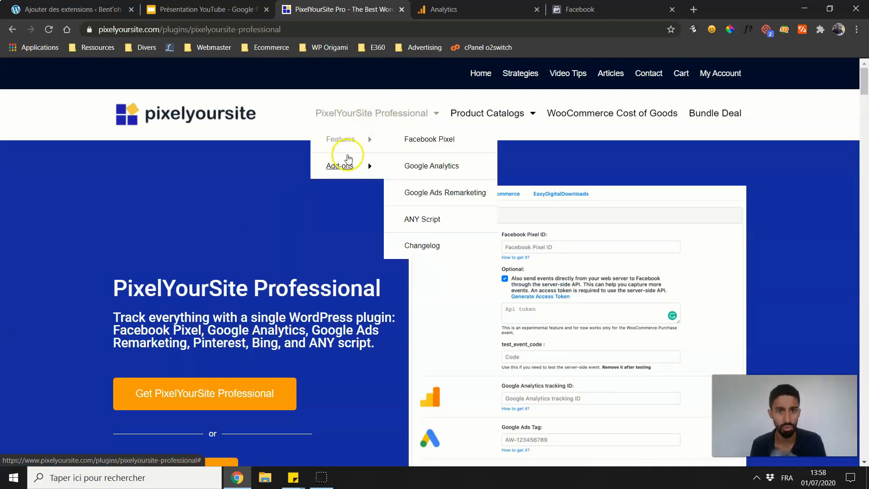
mouse_move(343, 166)
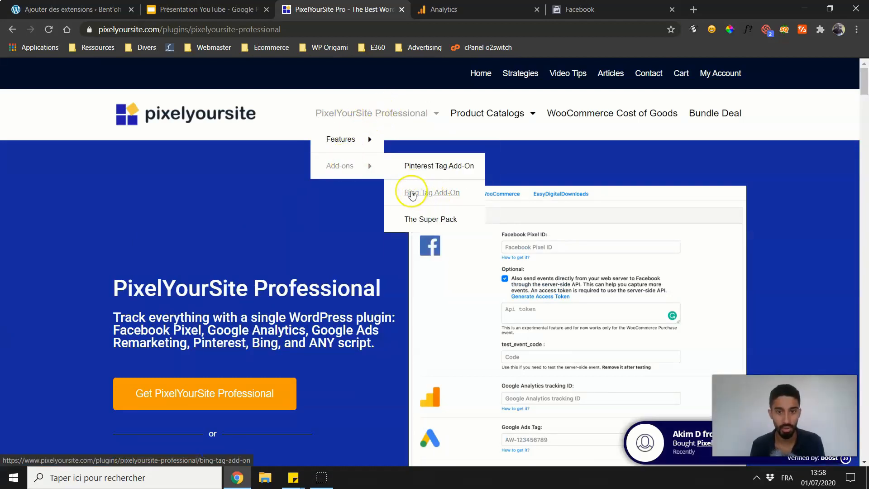
right_click(405, 198)
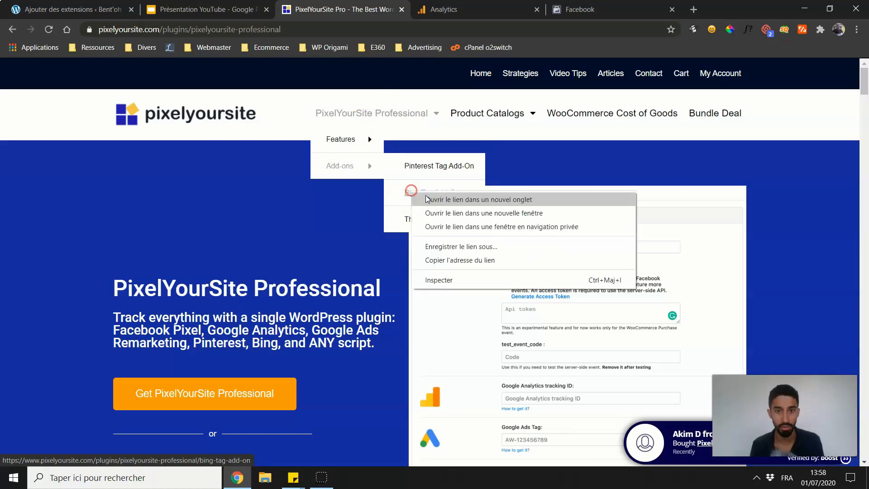
click(423, 198)
scroll(282, 274, down, 6)
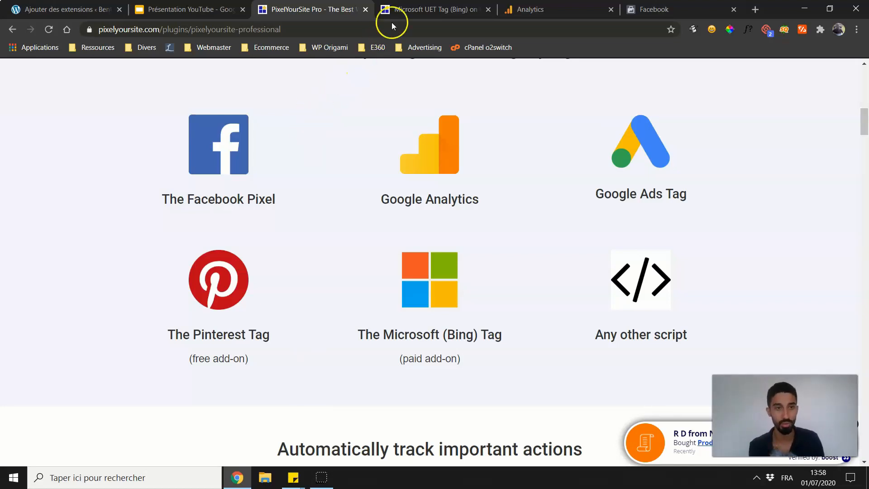
click(430, 10)
Review the Bing add-on's features and license prices, and close its browser tab.
scroll(313, 163, down, 12)
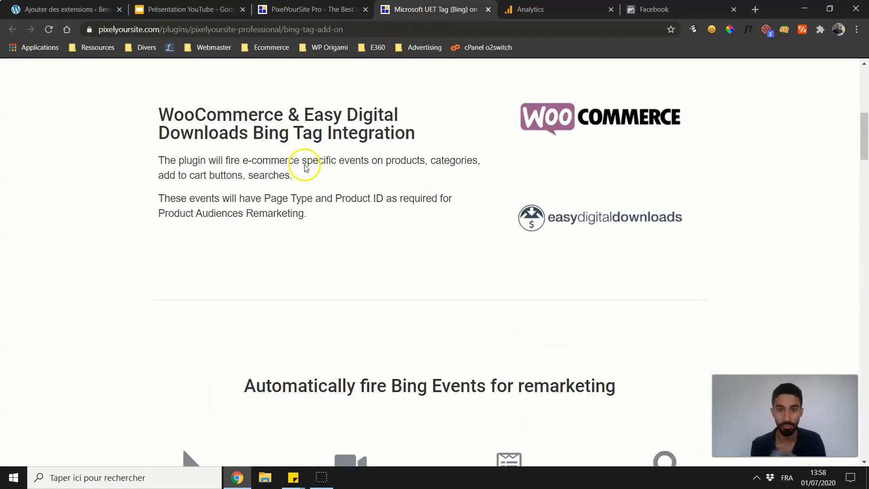
scroll(313, 145, down, 10)
drag(865, 226, 864, 250)
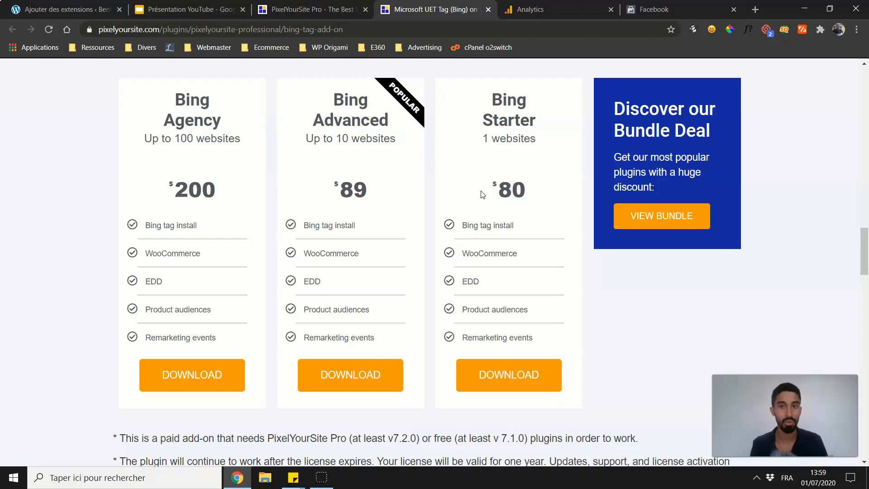
drag(865, 257, 864, 241)
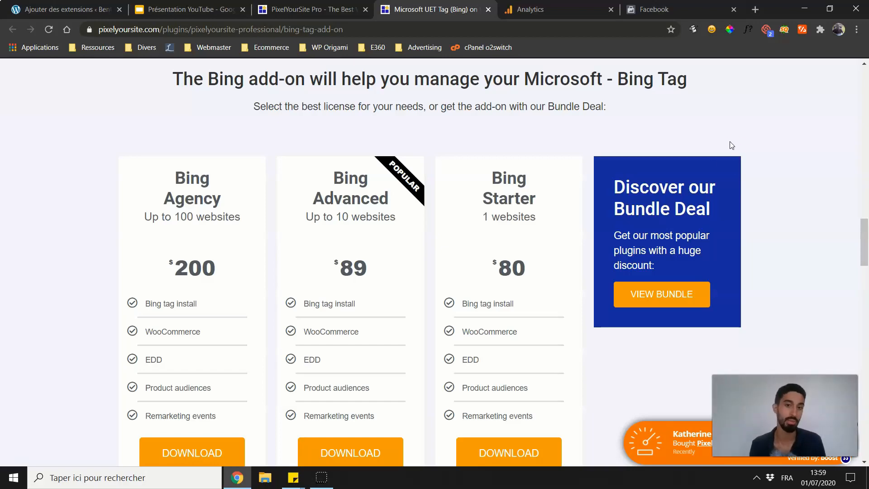
drag(865, 232, 865, 91)
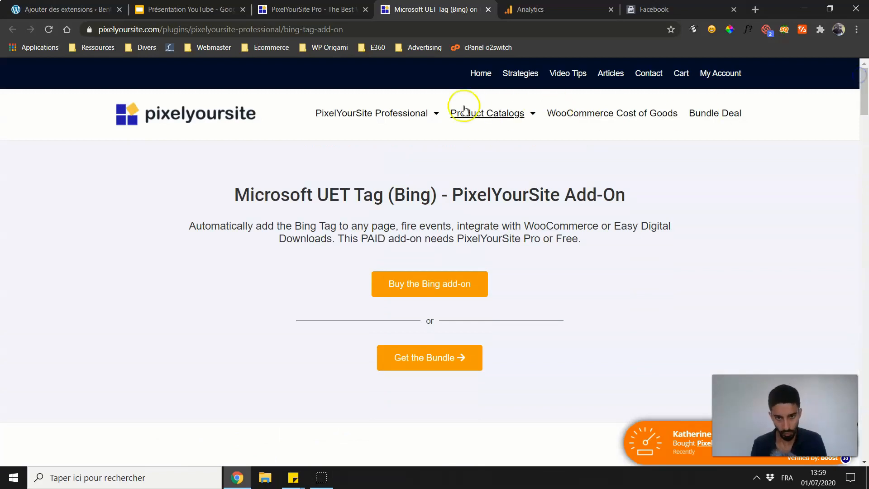
mouse_move(404, 115)
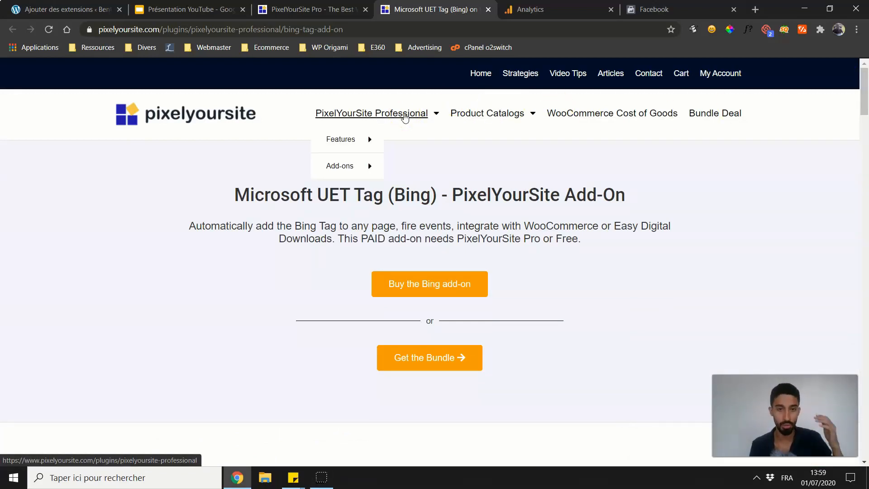
scroll(362, 132, down, 3)
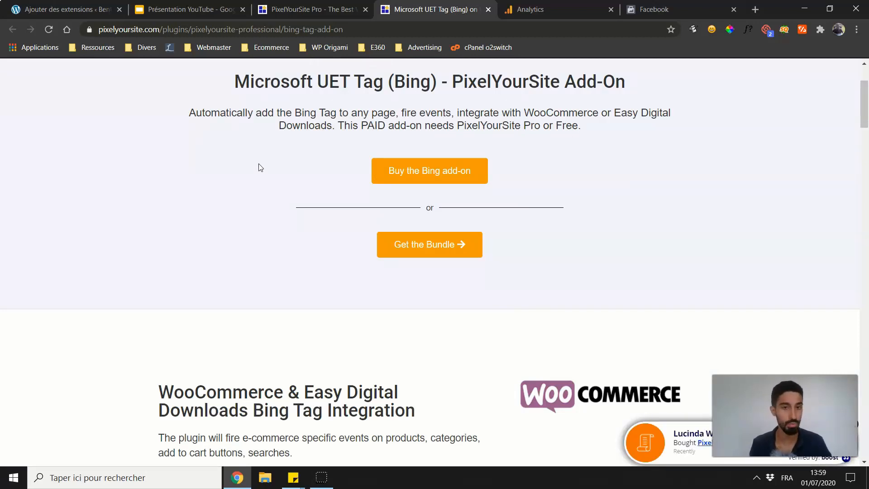
scroll(266, 149, down, 10)
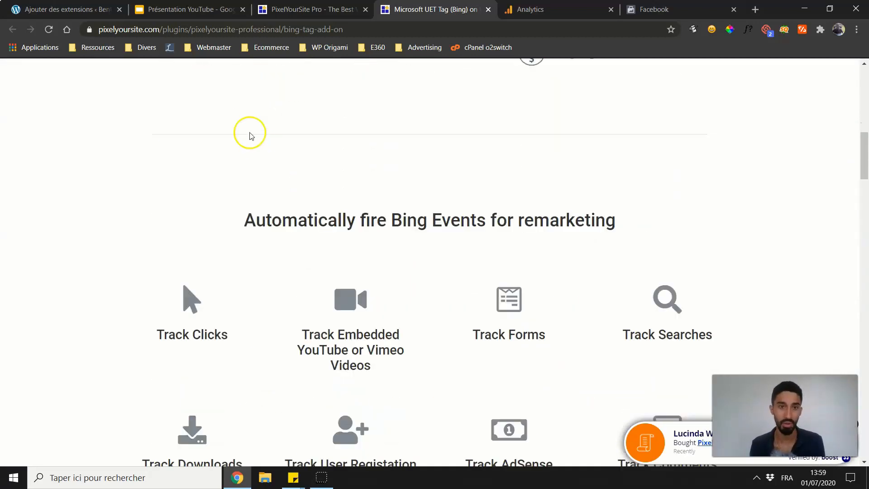
scroll(252, 136, down, 1)
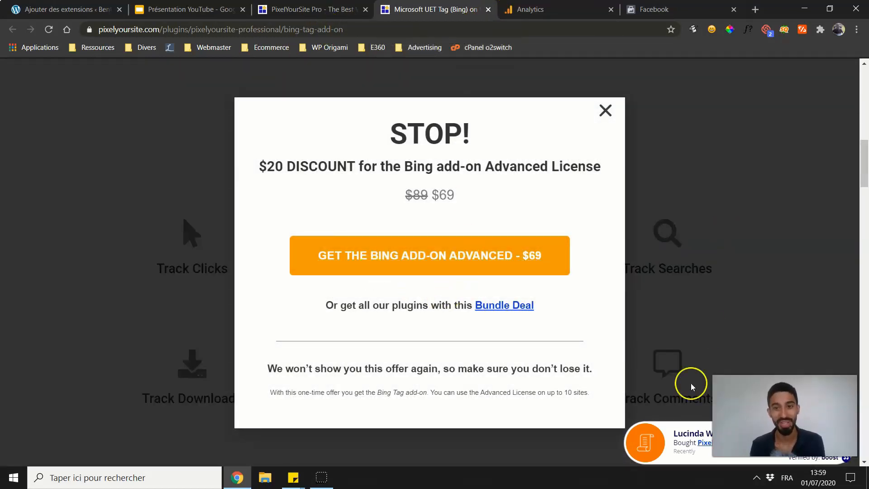
click(489, 10)
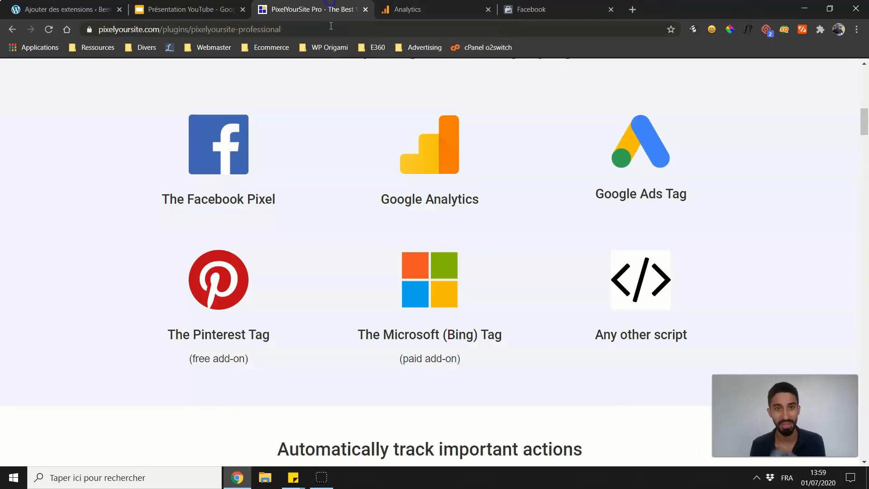
Open the Pinterest Tag Add-On page from the PixelYourSite Professional add-ons.
scroll(330, 210, up, 4)
scroll(324, 209, up, 10)
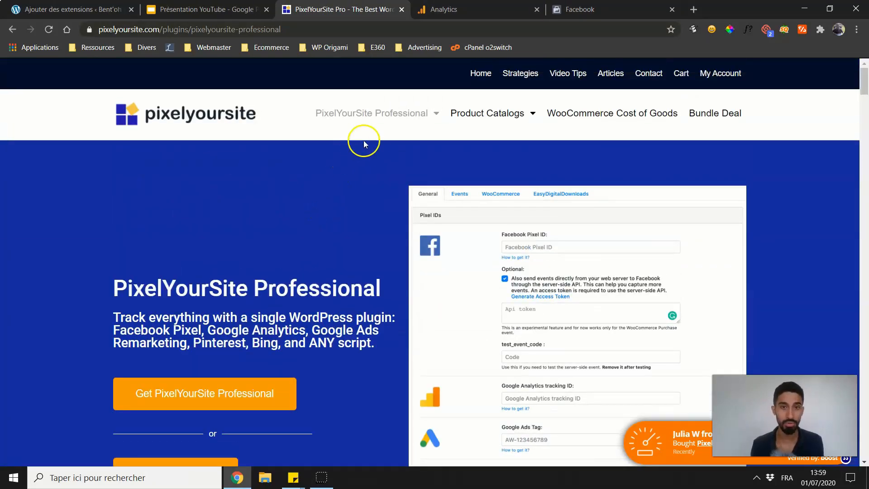
scroll(284, 165, down, 5)
scroll(271, 167, down, 4)
scroll(322, 107, up, 10)
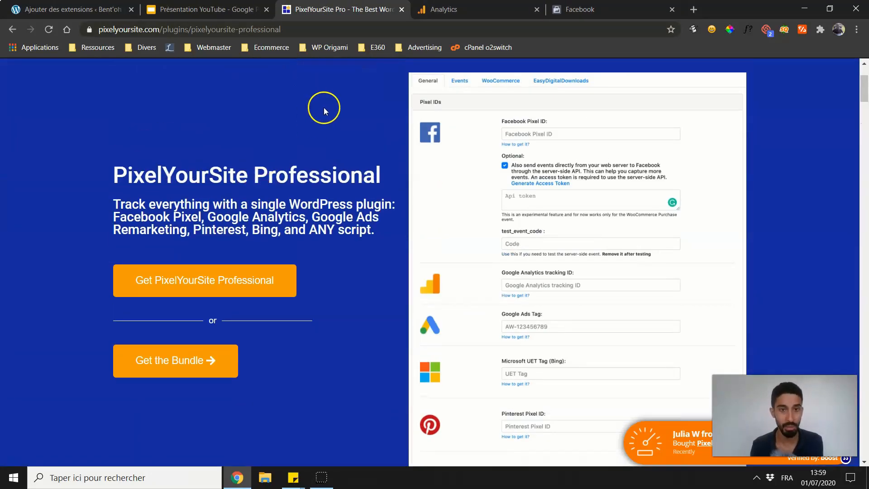
mouse_move(357, 116)
mouse_move(344, 177)
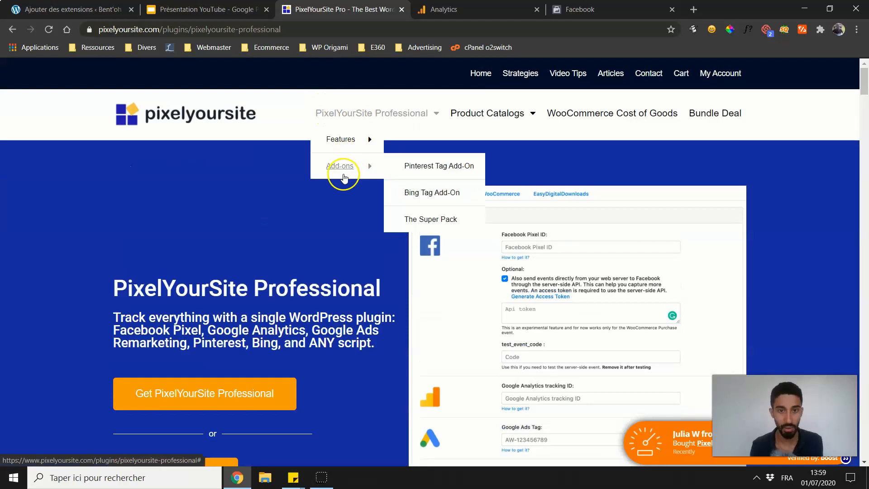
click(414, 165)
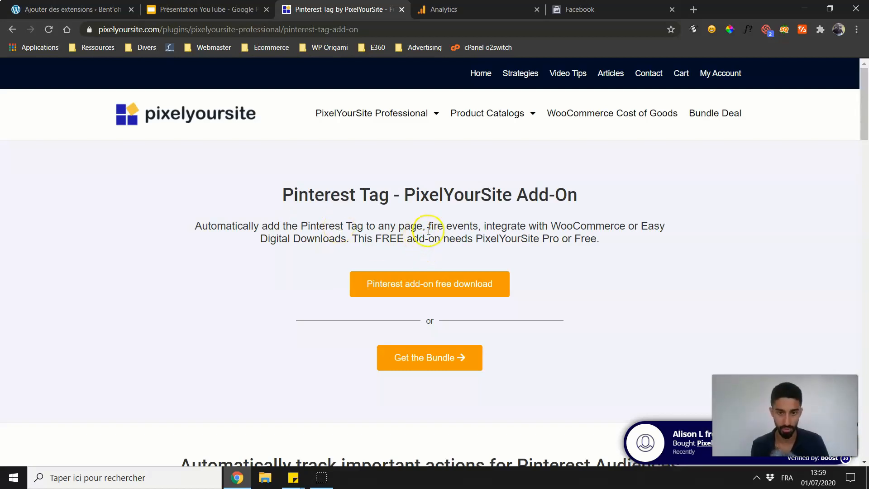
Review the Pinterest Tag add-on's description and download option, and close its browser tab.
scroll(372, 202, down, 5)
scroll(372, 202, up, 4)
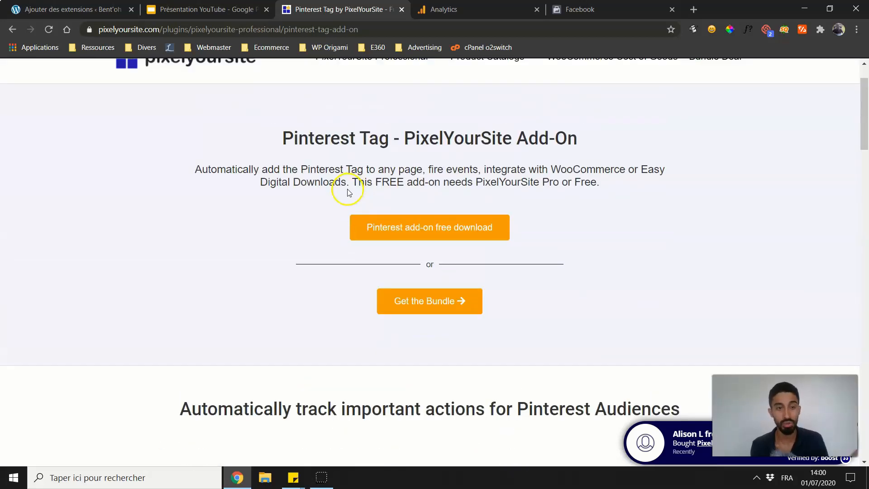
scroll(349, 192, up, 2)
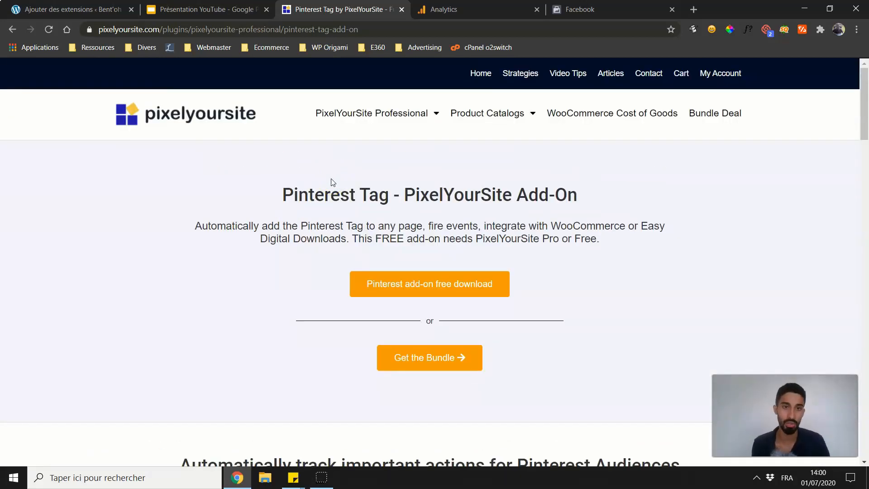
click(335, 180)
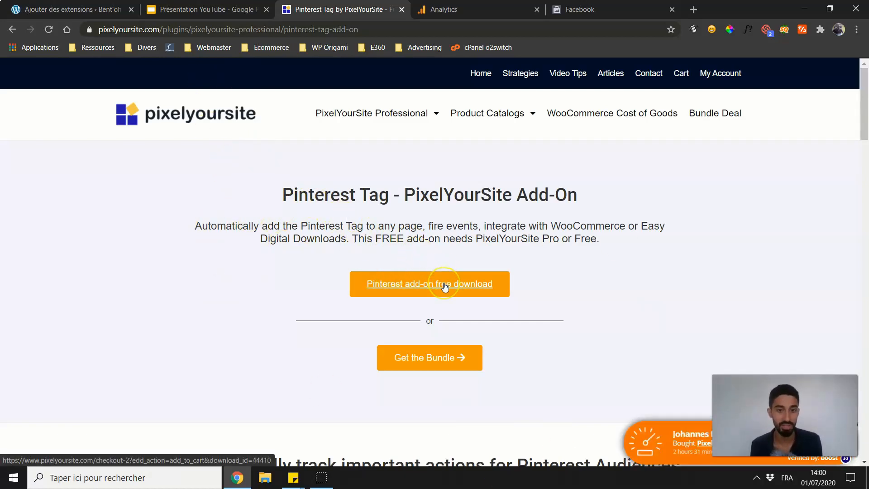
click(403, 10)
Check the presentation slide's tag list, and install "PixelYourSite – Your smart PIXEL (TAG) Manager" from the WordPress plugin search results.
click(203, 8)
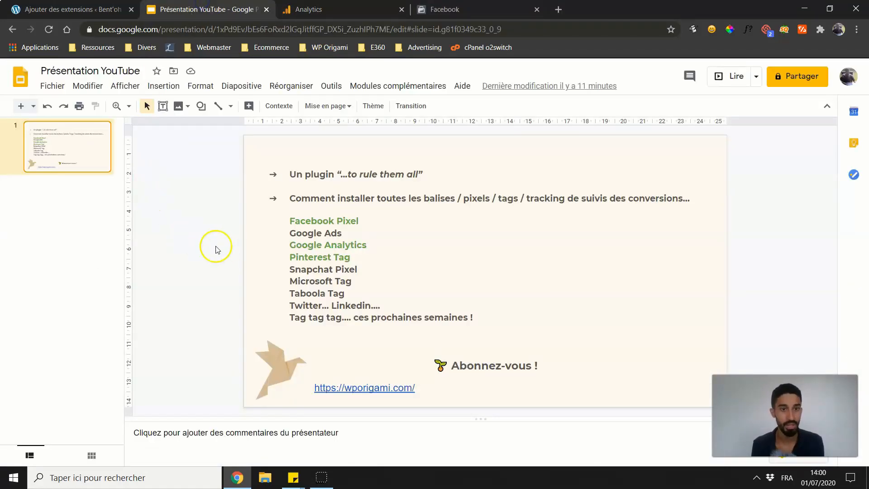
click(75, 9)
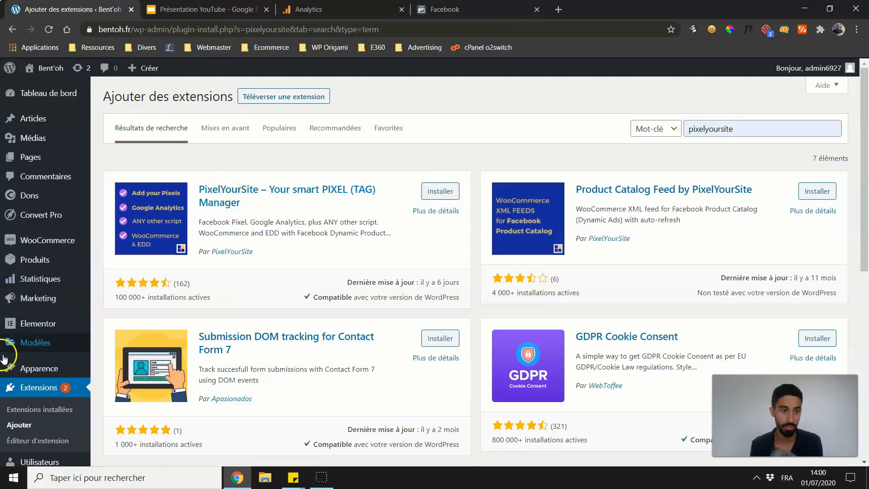
scroll(27, 341, down, 1)
scroll(181, 299, up, 1)
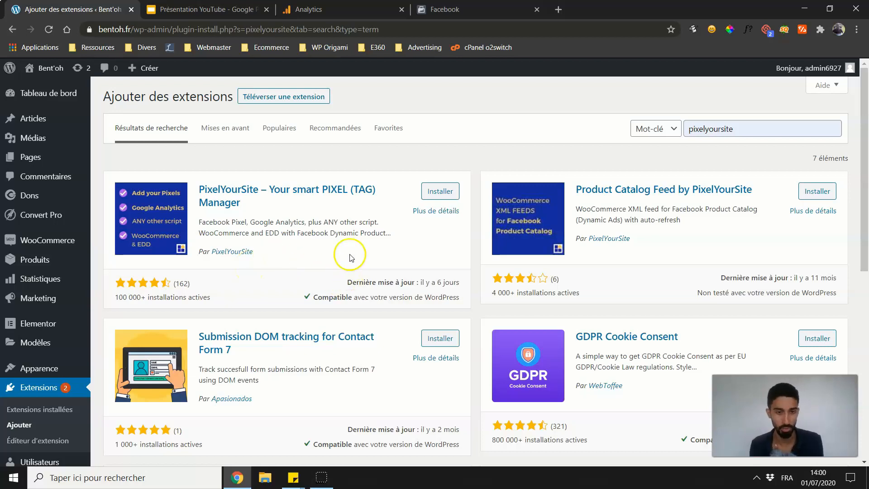
click(443, 194)
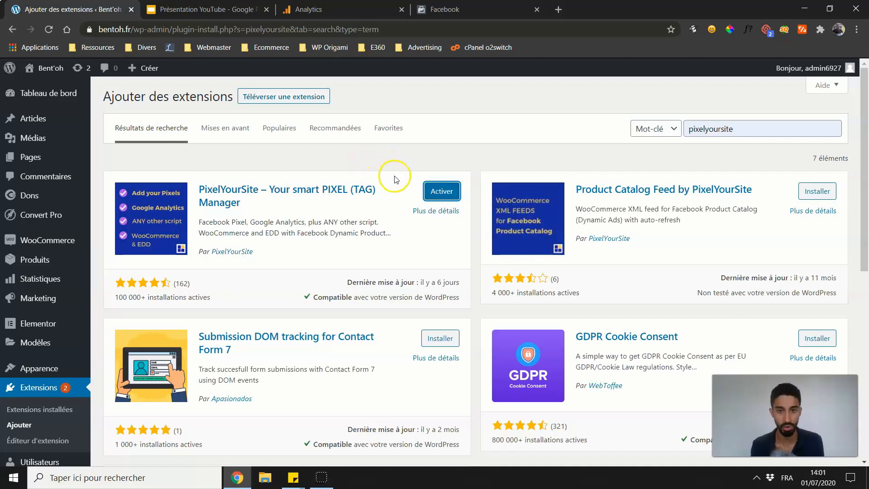
Activate the PixelYourSite plugin and dismiss the "Free PIXELYOURSITE HACKS" notice on the installed plugins page.
click(432, 191)
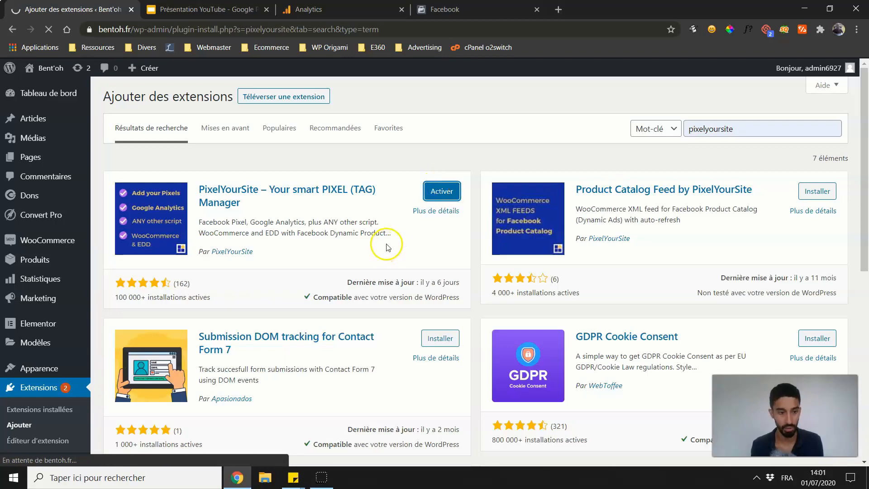
scroll(290, 240, down, 6)
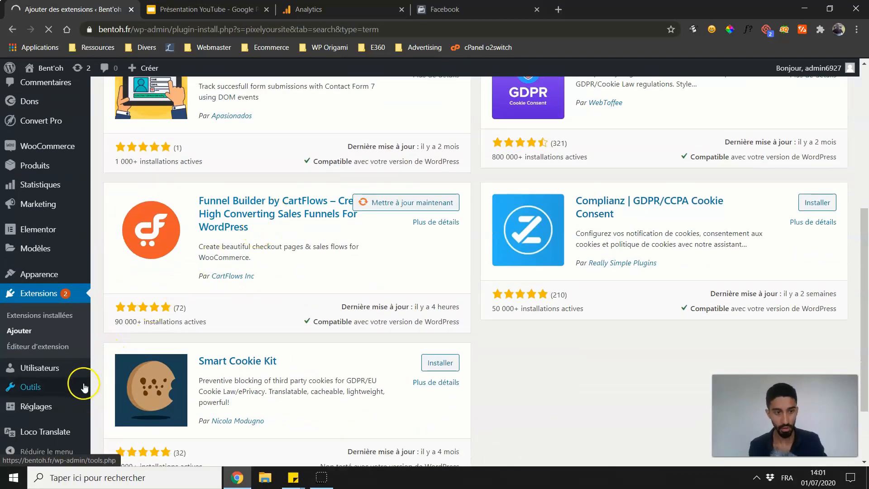
scroll(50, 389, up, 3)
scroll(46, 373, down, 2)
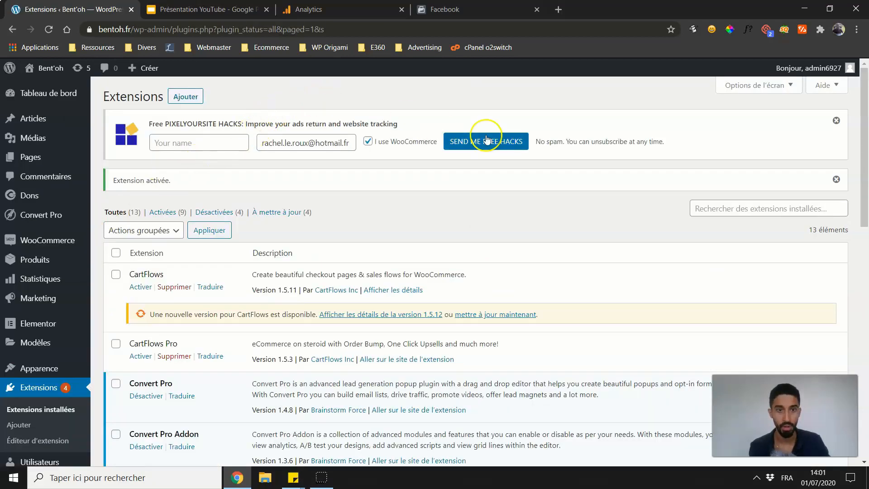
click(836, 120)
Open the PixelYourSite dashboard, look over its Pixel IDs fields, and dismiss the WooCommerce profit tracking notice.
scroll(67, 138, down, 8)
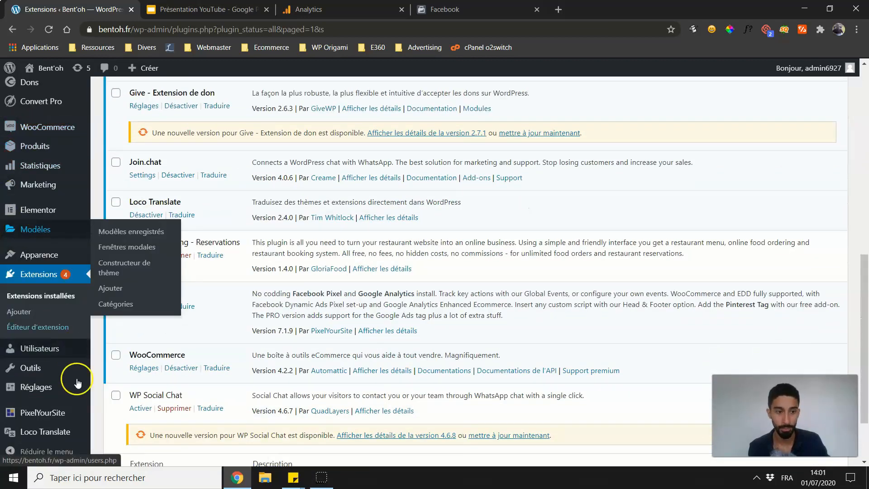
mouse_move(57, 413)
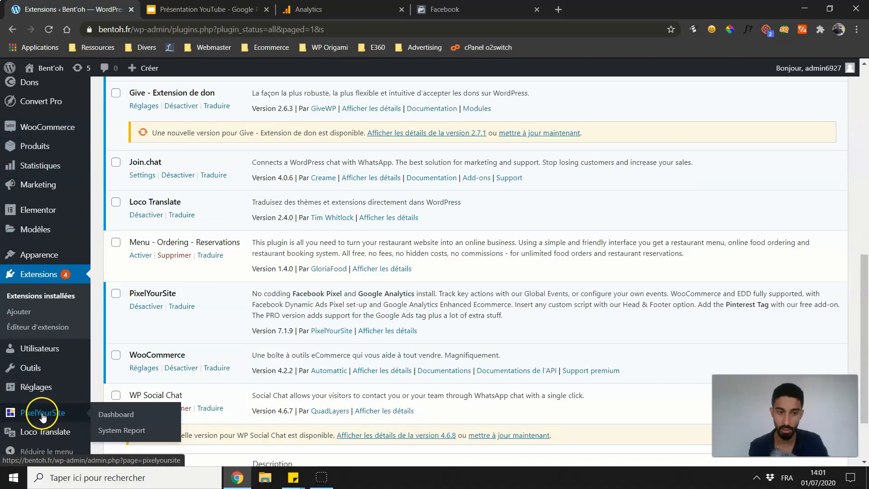
click(117, 416)
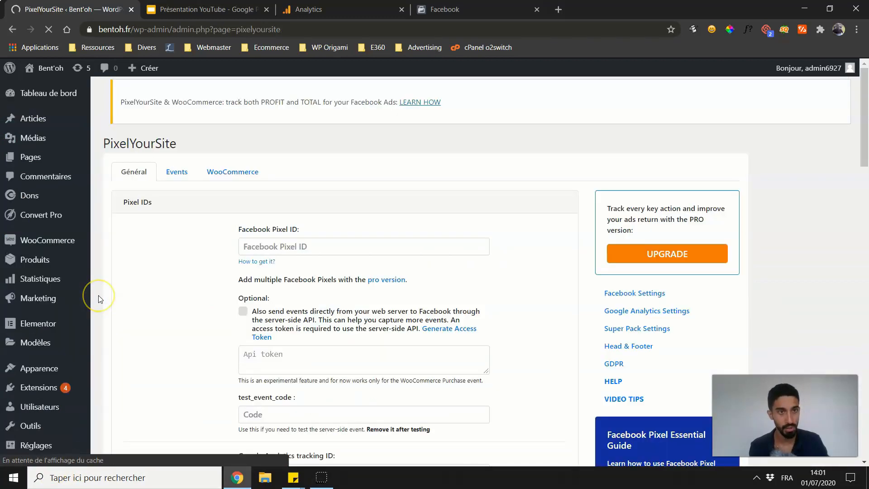
scroll(154, 262, down, 2)
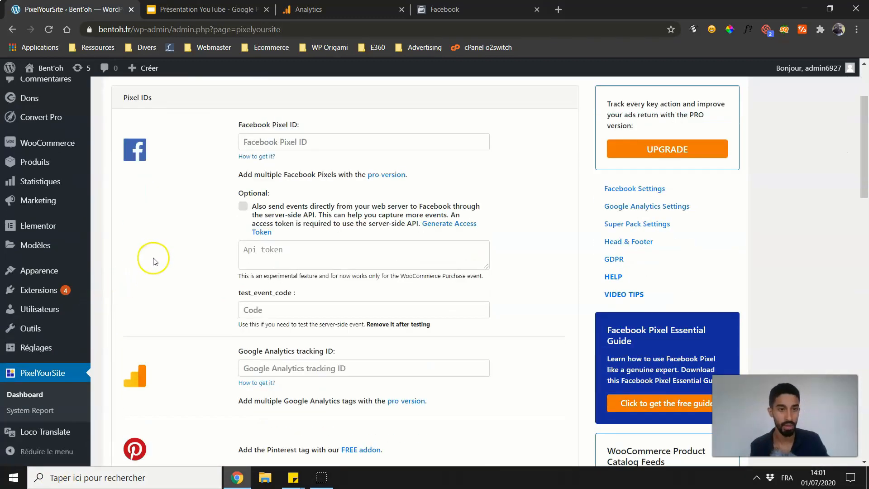
scroll(257, 141, up, 1)
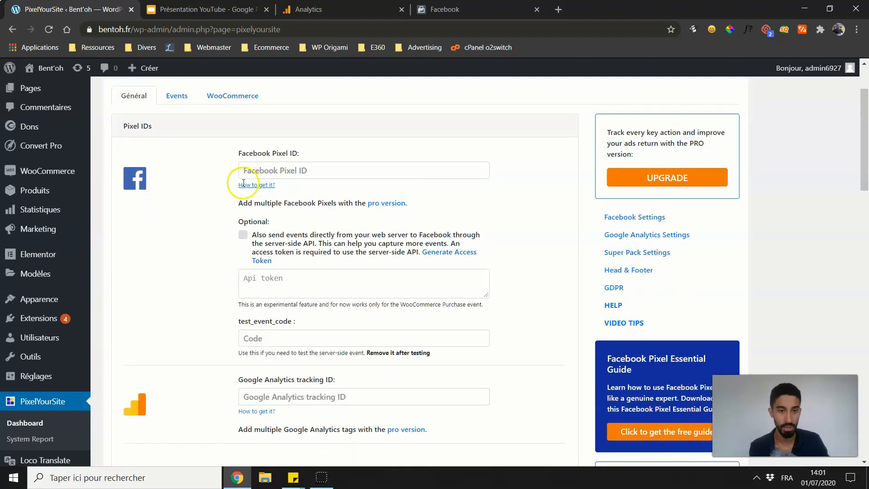
scroll(238, 172, down, 3)
scroll(209, 265, up, 2)
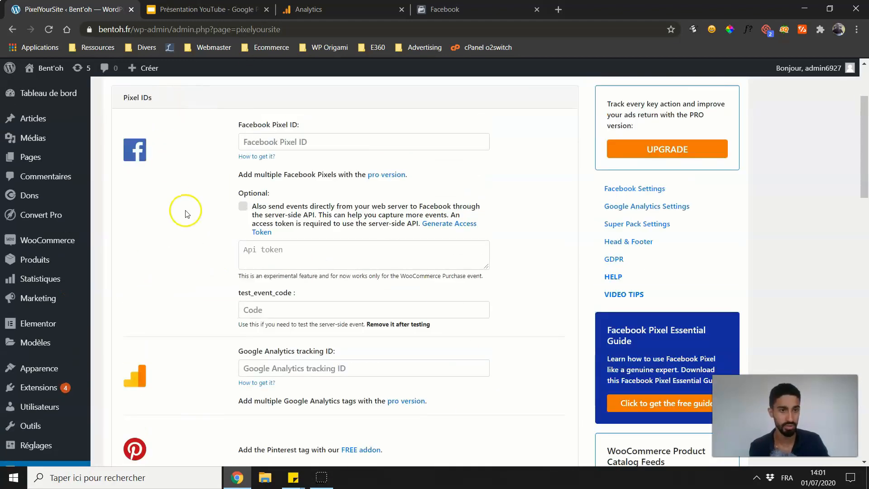
scroll(186, 210, up, 2)
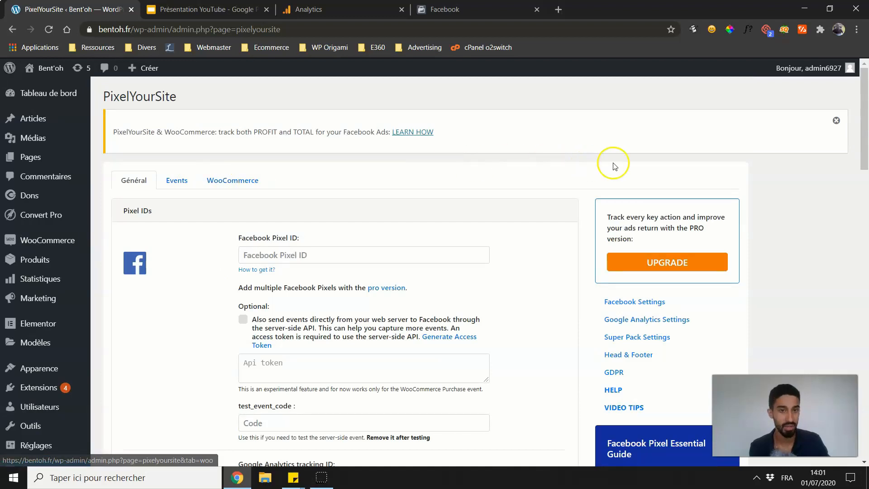
click(837, 120)
Copy the Nomad Barista app ID from Facebook's Events Manager into PixelYourSite's Facebook Pixel ID field.
click(296, 10)
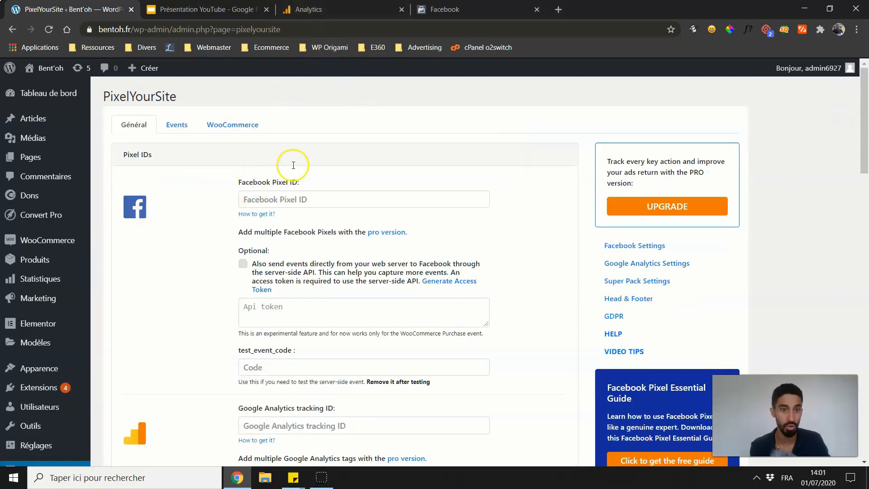
click(472, 11)
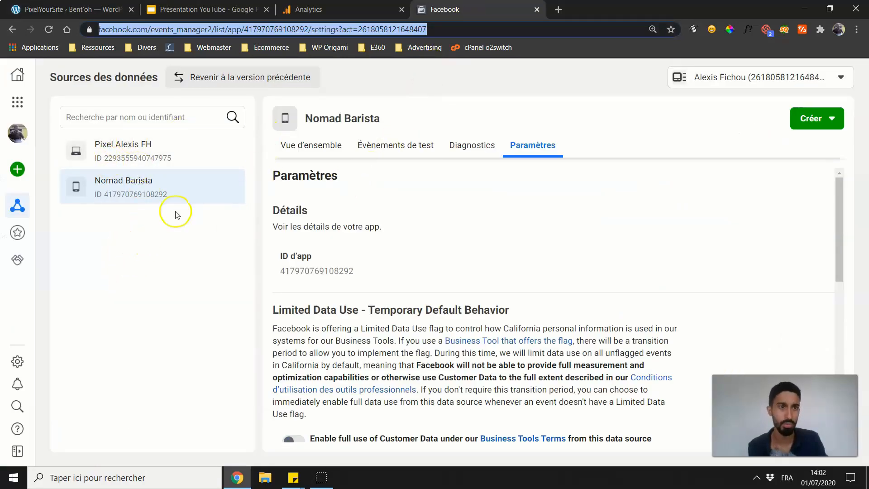
click(352, 274)
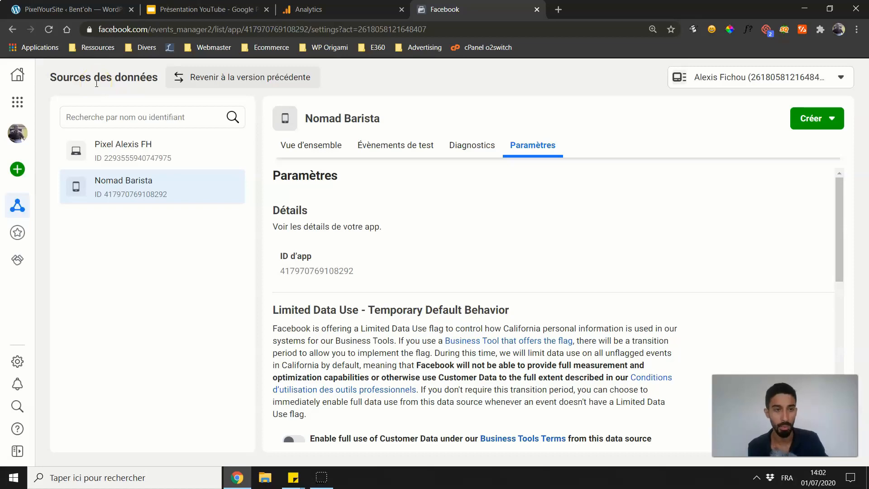
click(169, 9)
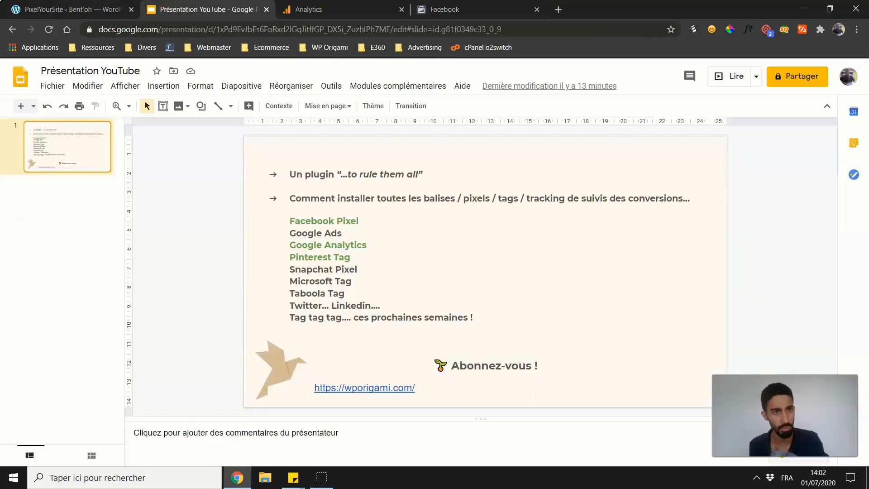
click(92, 8)
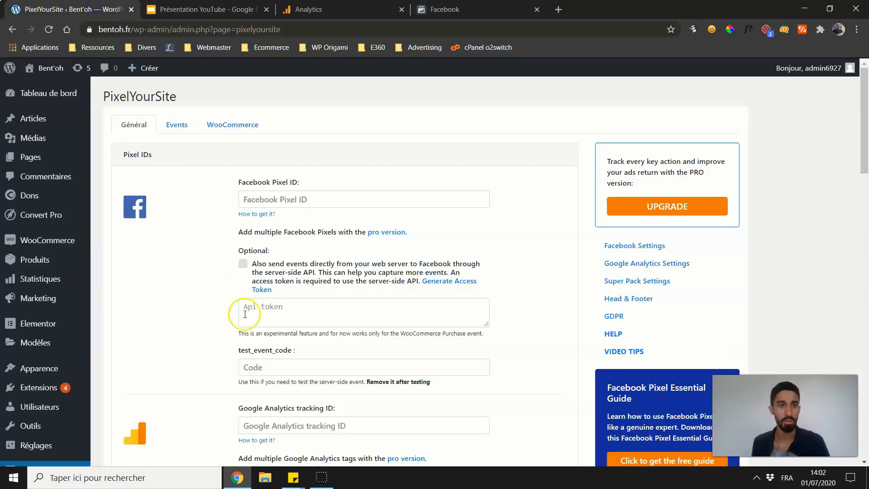
click(296, 200)
key(ctrl+v)
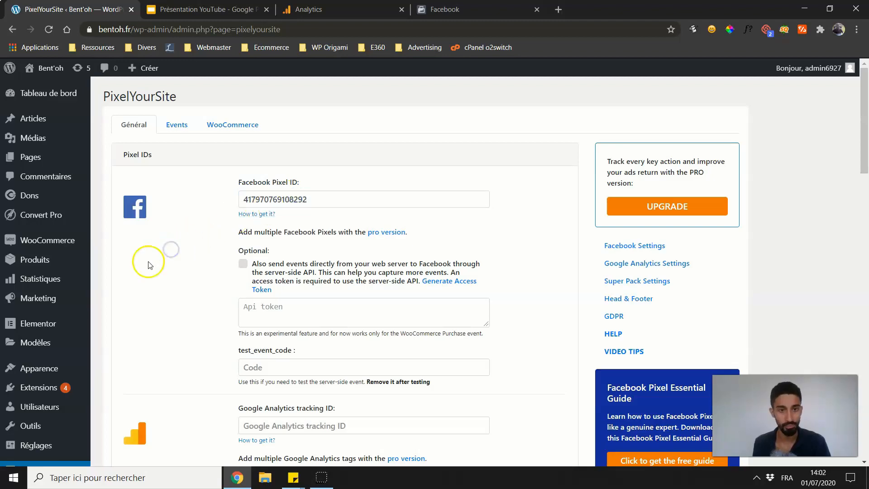
Look through the General settings down to the Global Settings section and return to the Pixel IDs.
scroll(142, 271, down, 3)
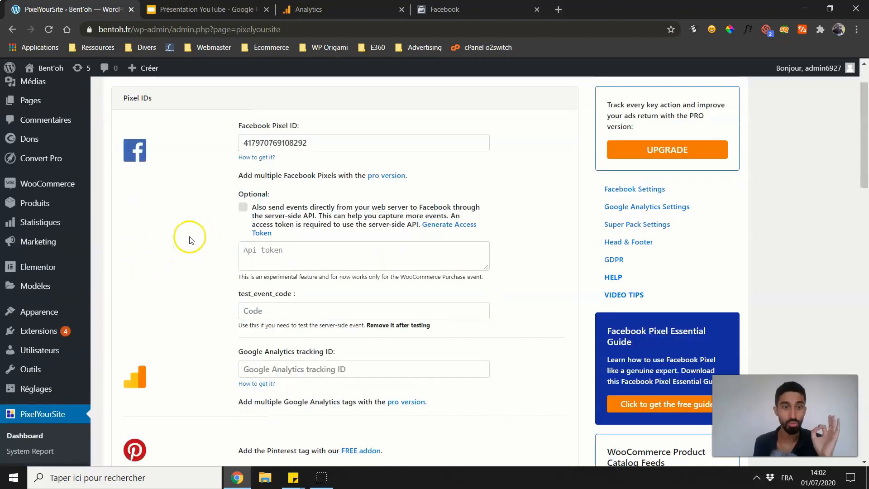
scroll(214, 228, down, 15)
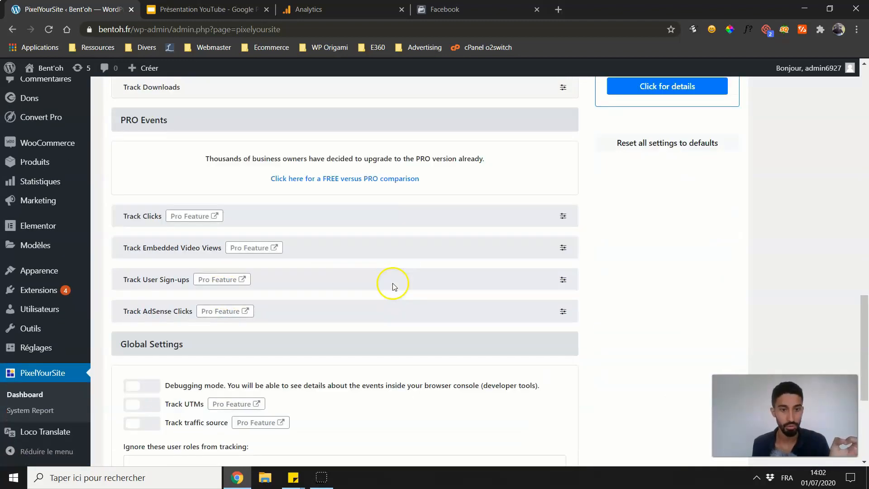
click(340, 392)
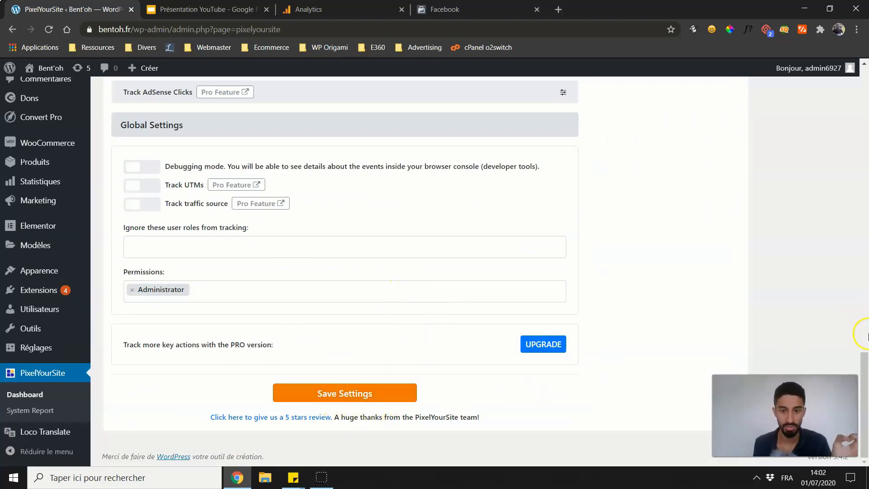
drag(863, 336, 865, 86)
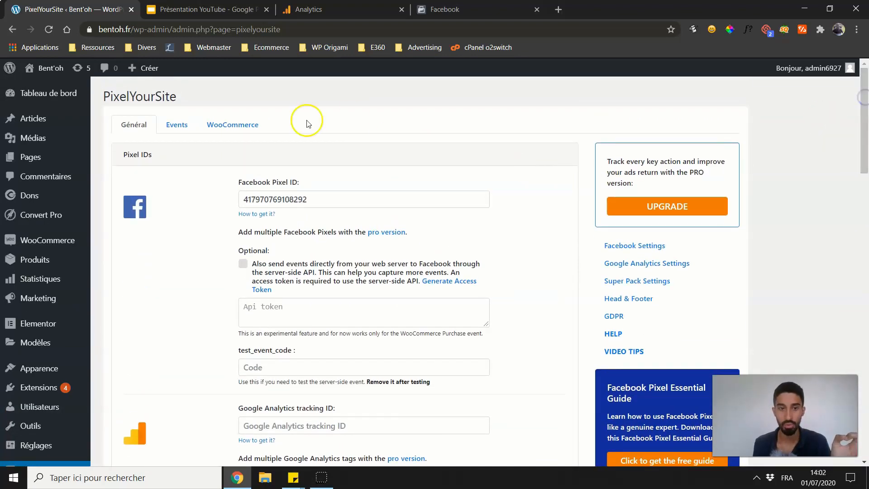
Open the Biohackers property settings in Google Analytics and copy the tracking ID.
click(380, 7)
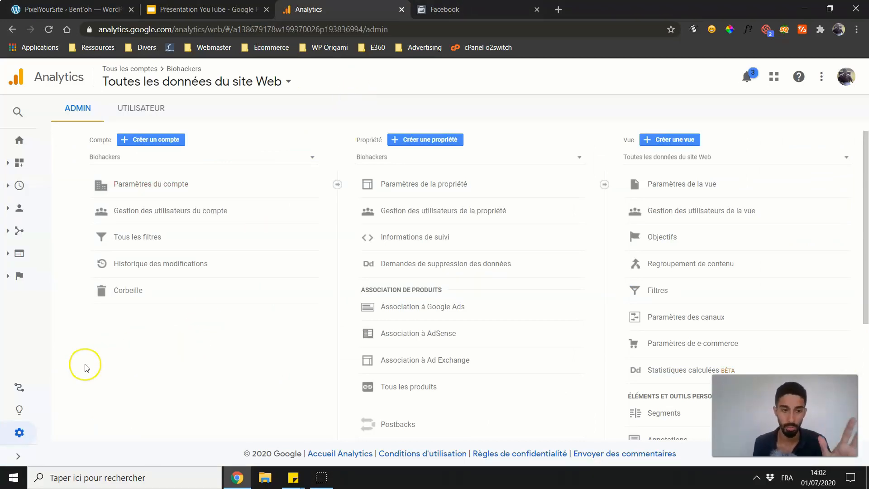
click(20, 451)
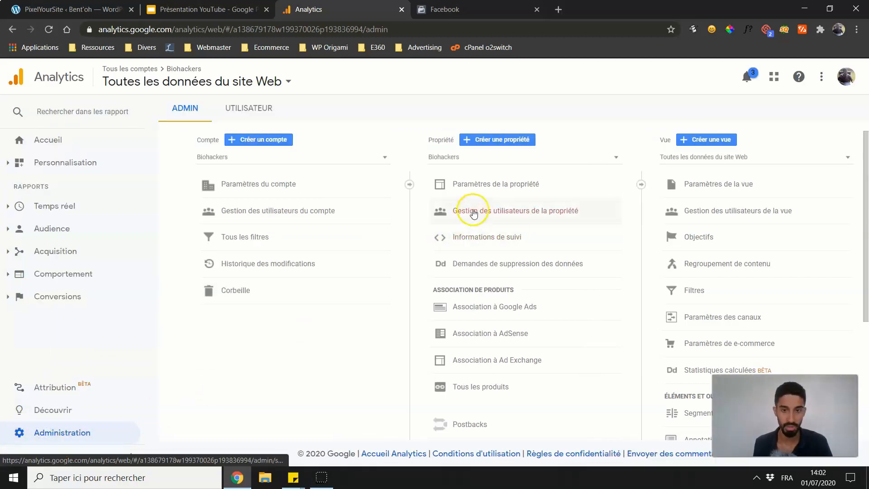
click(487, 189)
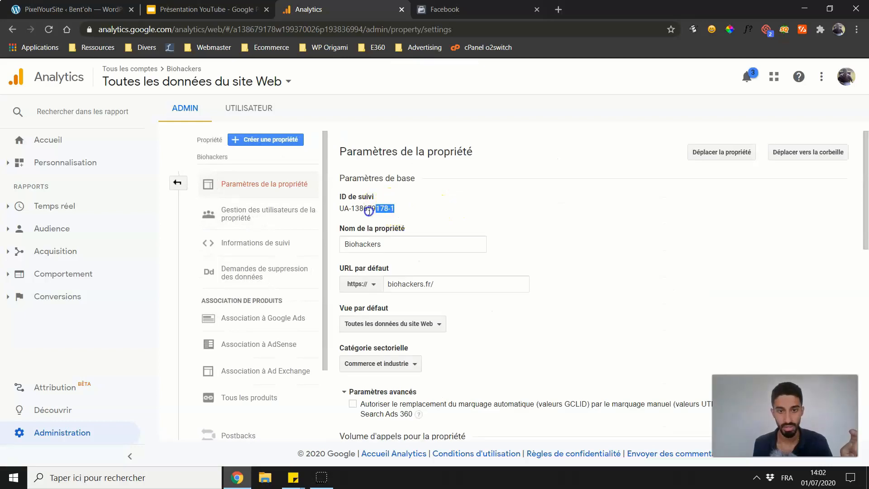
drag(369, 211, 346, 209)
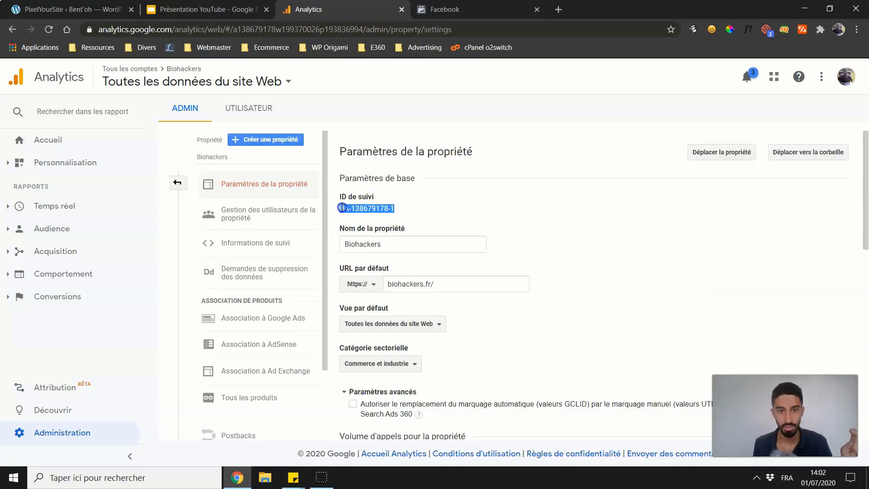
right_click(355, 210)
click(373, 218)
Return to the PixelYourSite dashboard and paste the copied ID into the Google Analytics tracking ID field.
click(207, 10)
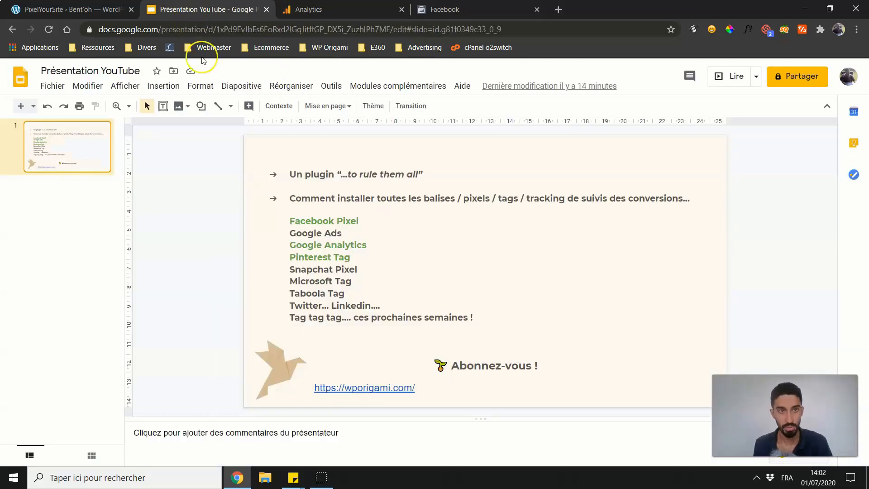
click(99, 9)
scroll(235, 317, down, 3)
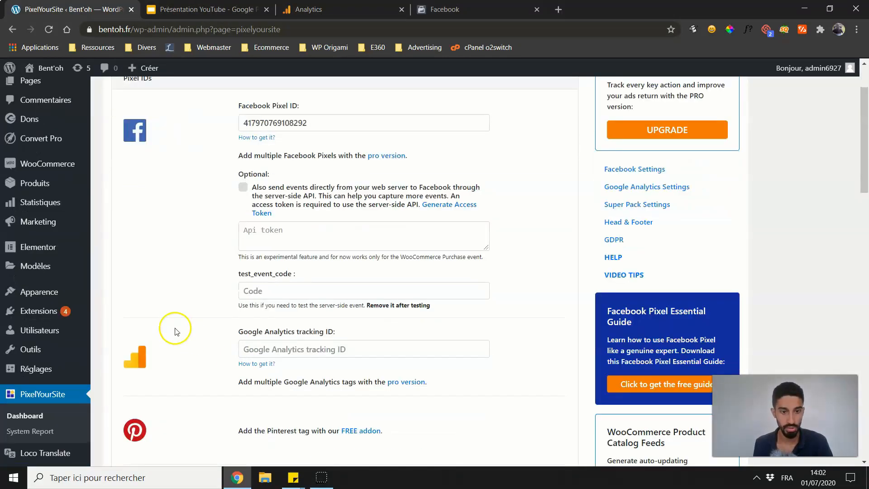
click(256, 313)
key(ctrl+v)
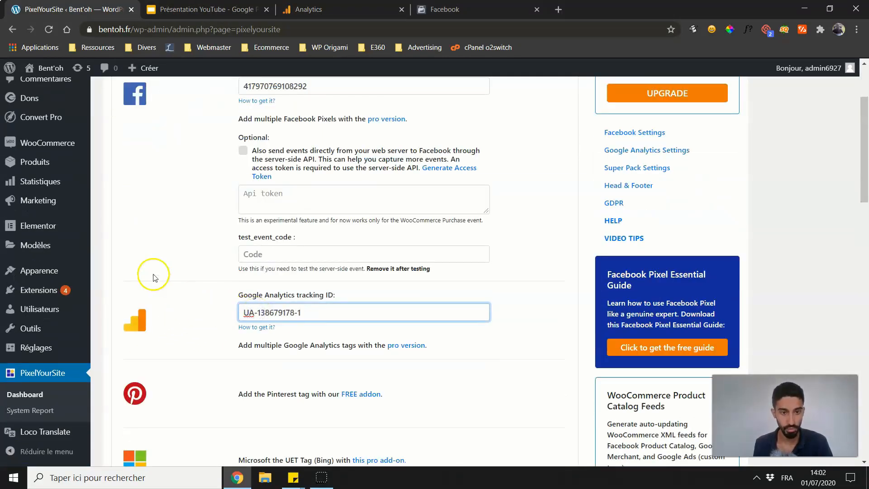
Check the Facebook and Google Analytics IDs and save the PixelYourSite settings.
scroll(180, 239, up, 1)
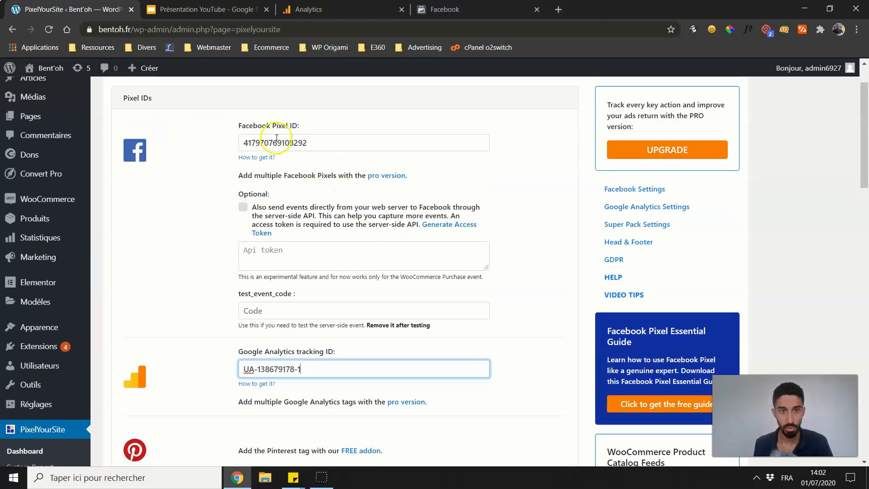
scroll(361, 219, down, 3)
scroll(543, 185, up, 4)
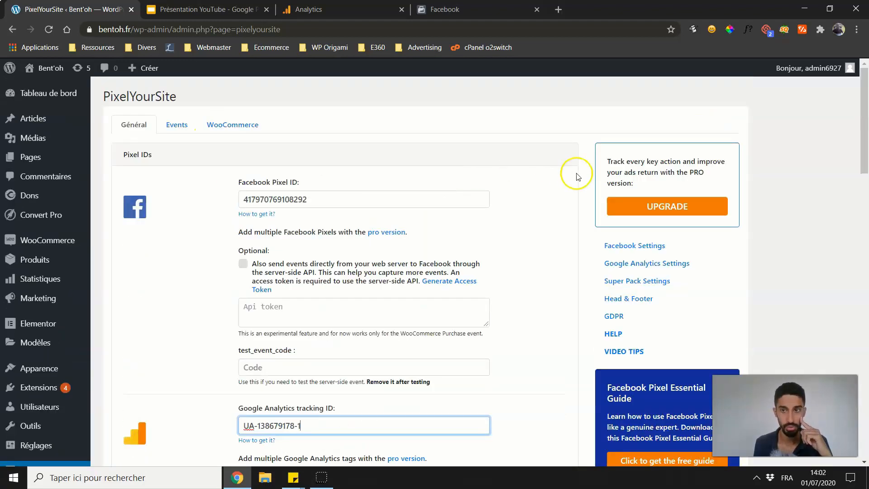
scroll(530, 200, down, 14)
scroll(507, 212, down, 6)
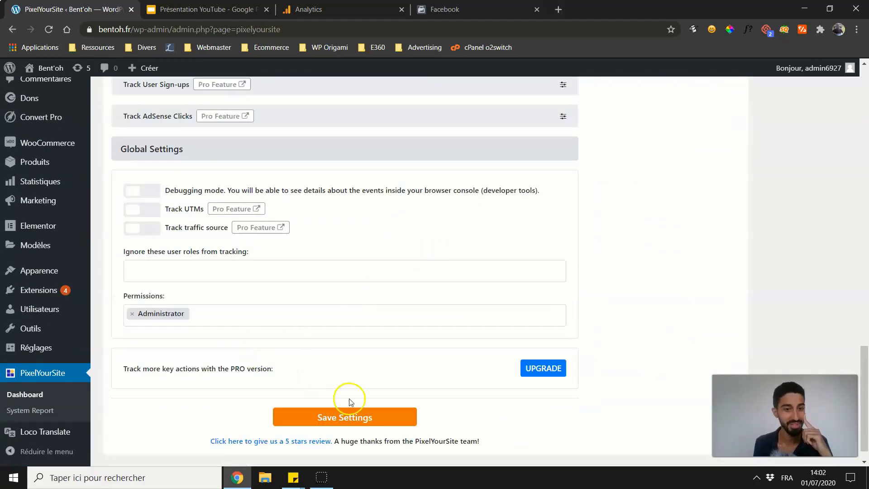
click(349, 412)
scroll(300, 282, up, 3)
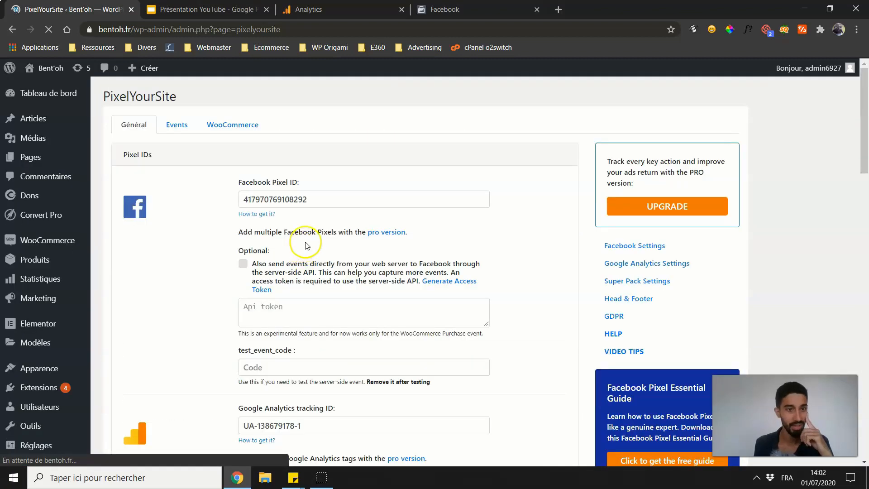
Review the add-on options for the Pinterest, Microsoft UET (Bing) and Google Ads tags in the Pixel IDs section.
scroll(226, 234, down, 4)
scroll(175, 240, down, 2)
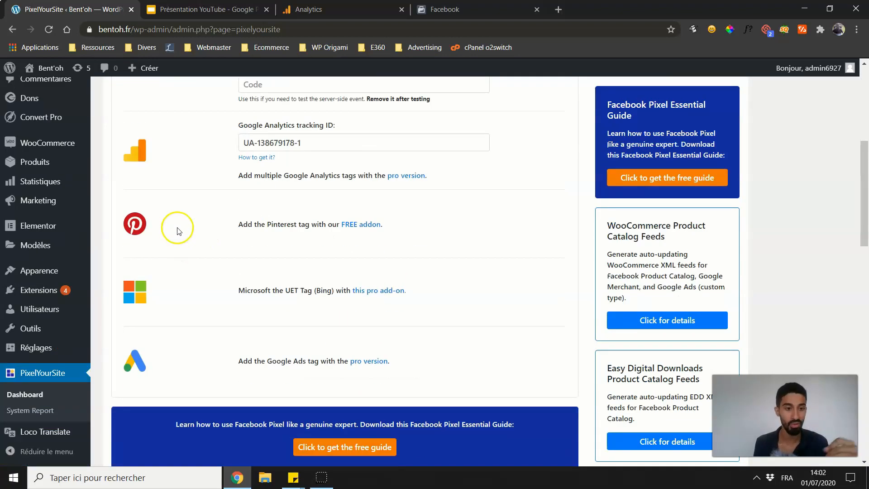
scroll(175, 229, up, 6)
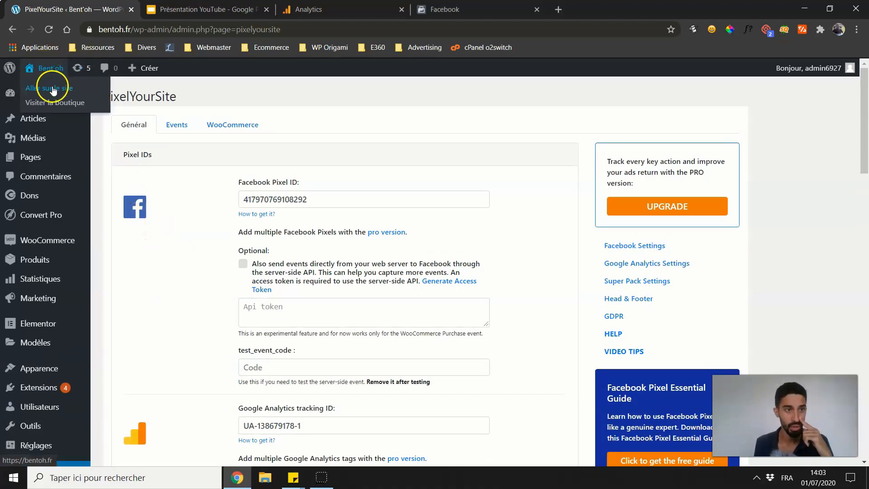
Visit the live Bent'oh site and pin the Facebook Pixel Helper and Tag Assistant (by Google) browser extensions.
click(53, 89)
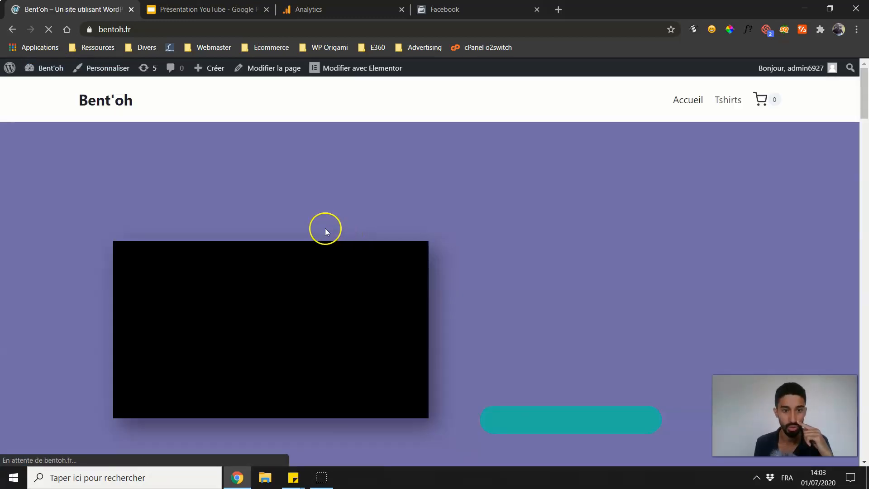
click(820, 29)
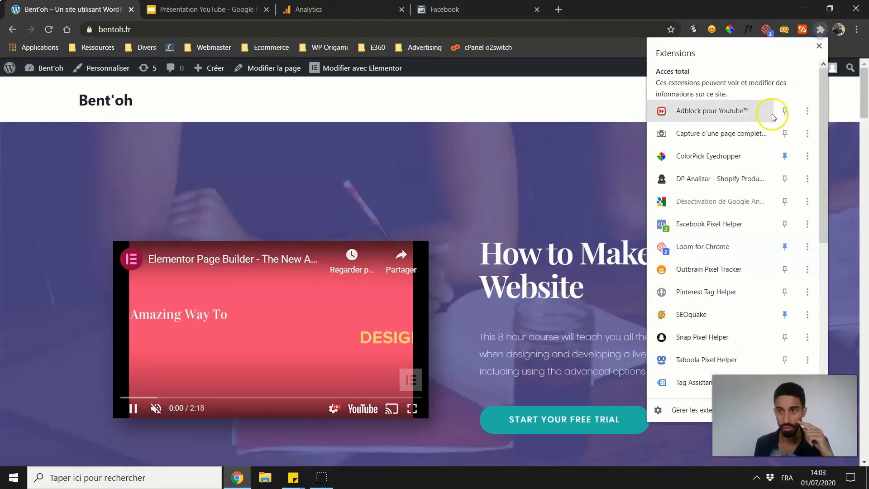
click(785, 224)
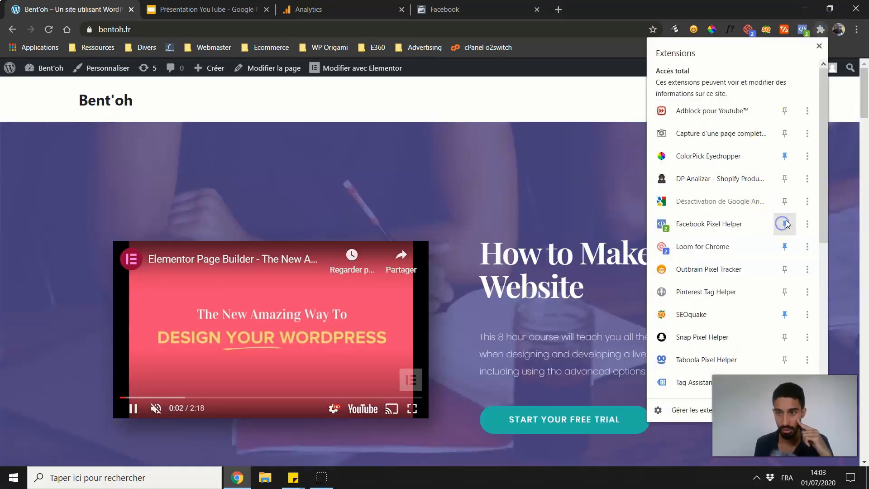
scroll(776, 240, down, 3)
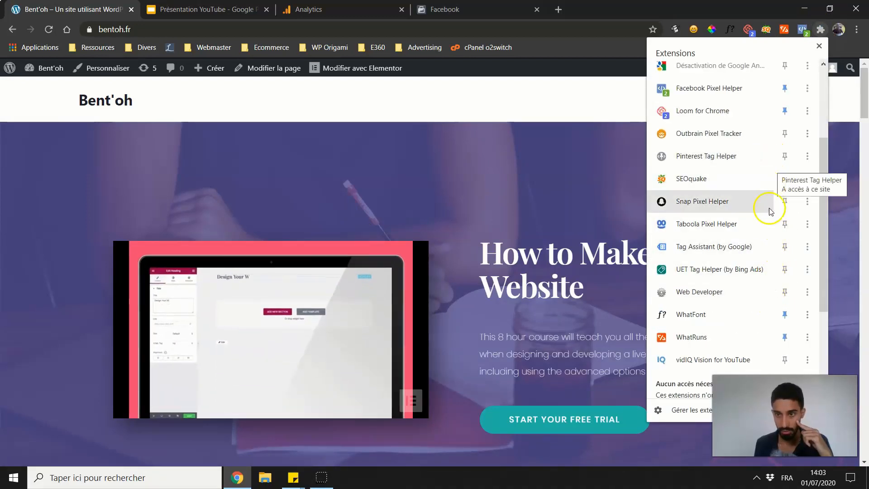
click(782, 248)
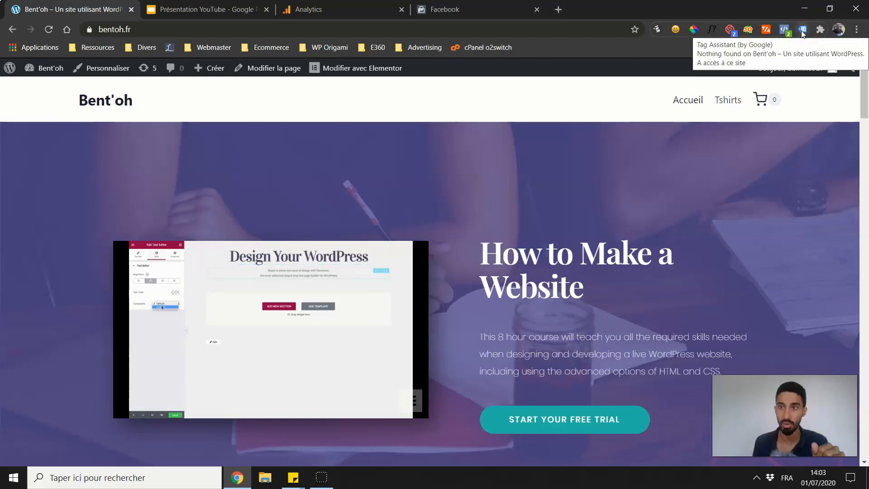
Enable Google Tag Assistant for the bentoh.fr page and reload the site.
click(802, 31)
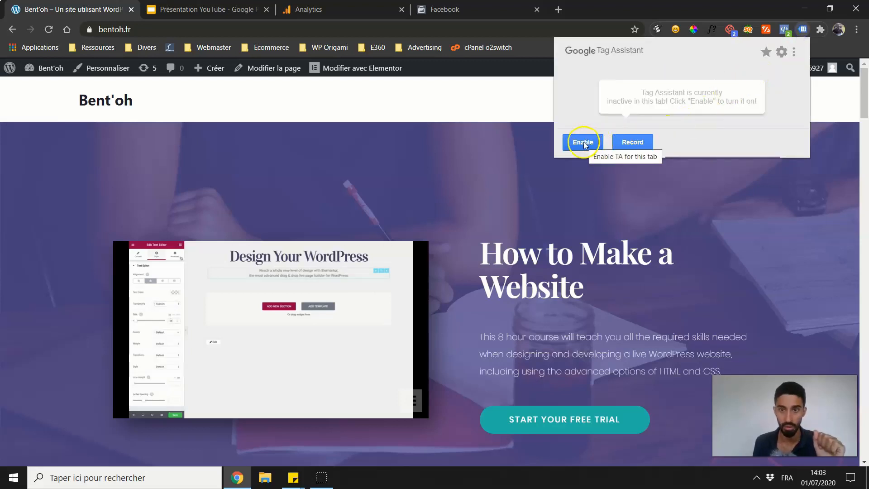
click(584, 143)
click(67, 29)
click(194, 184)
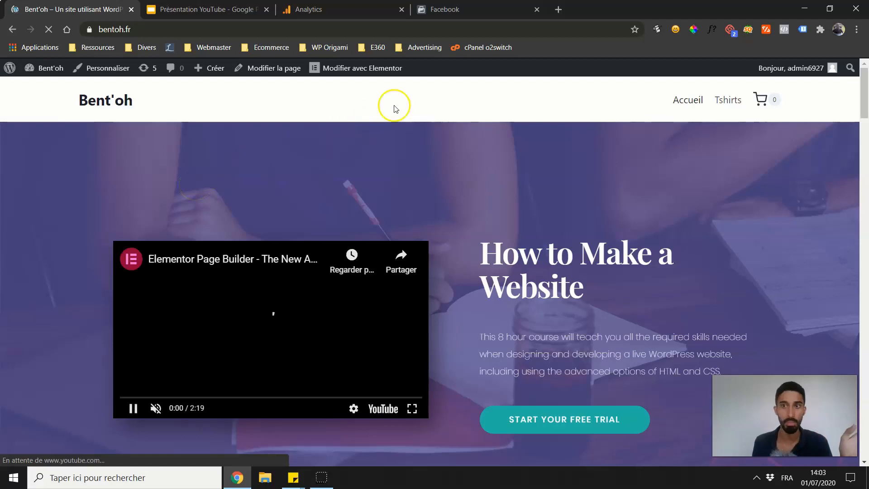
Check the live home page's Facebook pixel events with Facebook Pixel Helper and its Google Analytics tag with Tag Assistant.
click(785, 31)
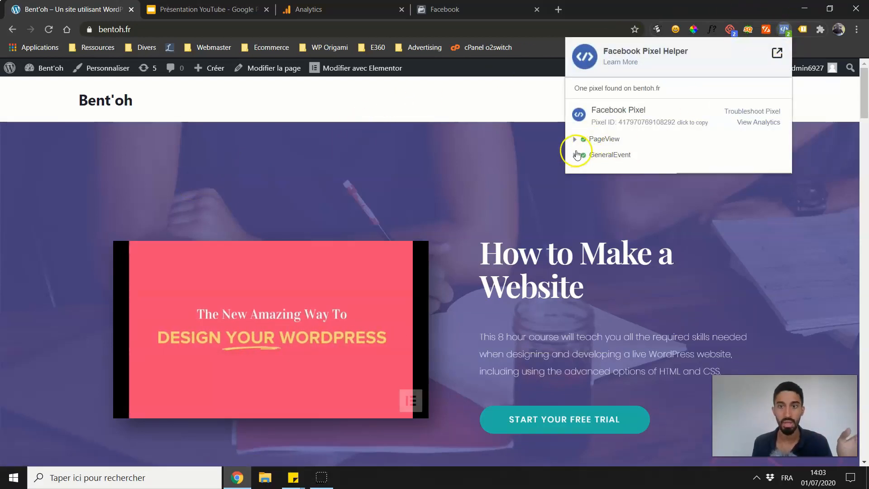
click(668, 43)
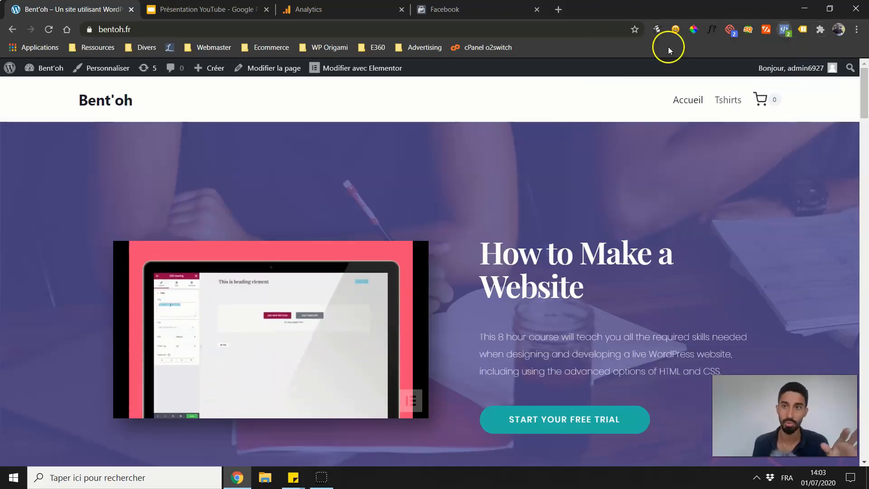
scroll(551, 169, down, 7)
scroll(537, 155, up, 4)
scroll(535, 153, up, 3)
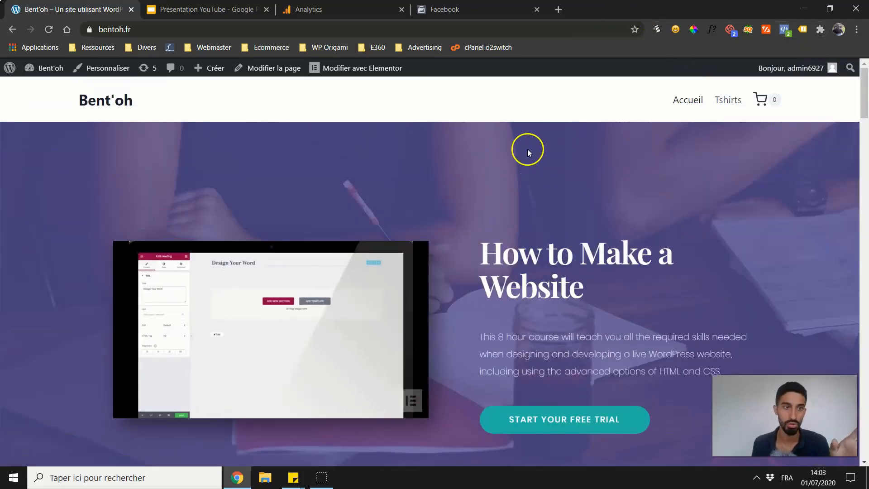
click(802, 30)
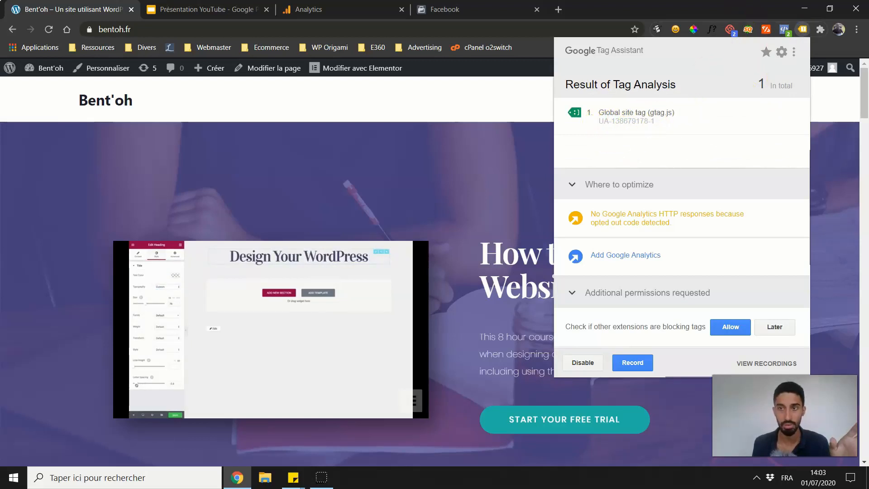
click(545, 97)
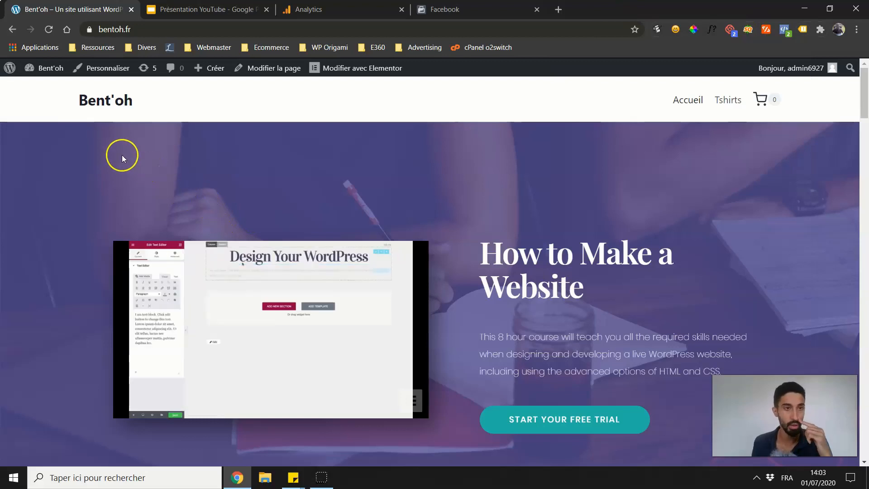
Return to the WordPress dashboard and open the PixelYourSite settings.
mouse_move(37, 71)
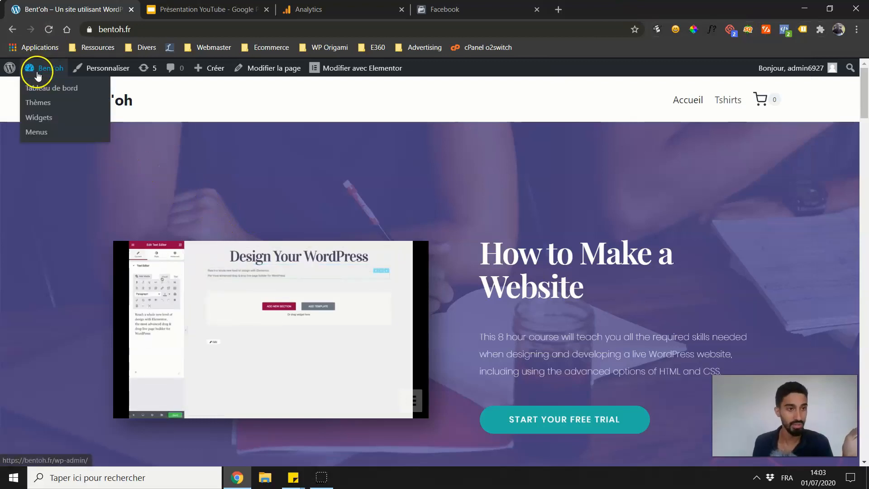
click(37, 87)
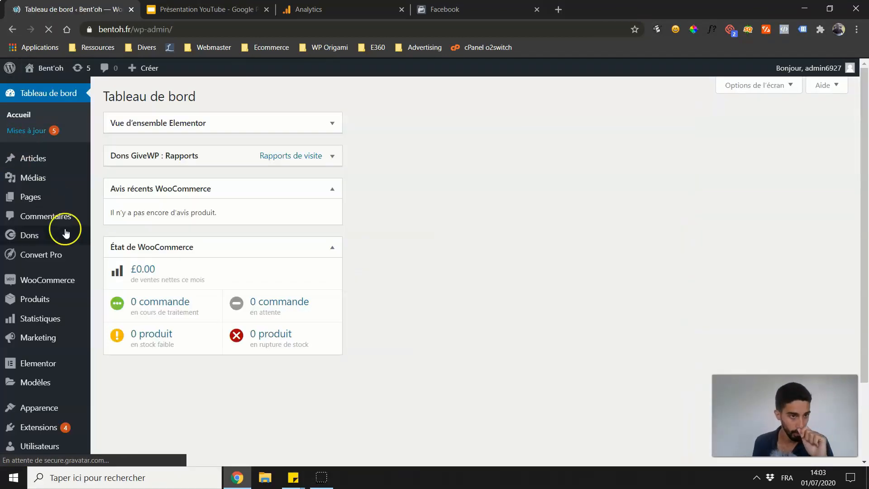
scroll(55, 271, down, 2)
click(44, 413)
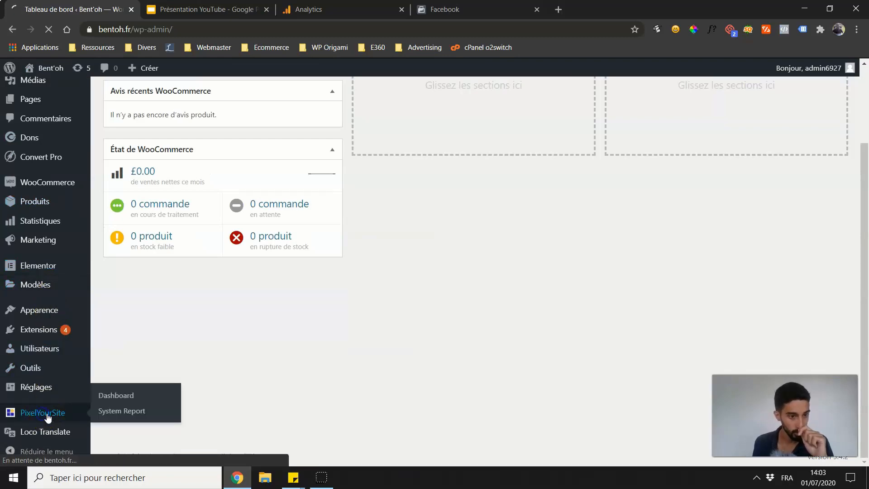
Review the Pinterest, Microsoft UET and Google Ads tag options and open the page of the free Pinterest add-on.
scroll(154, 181, down, 6)
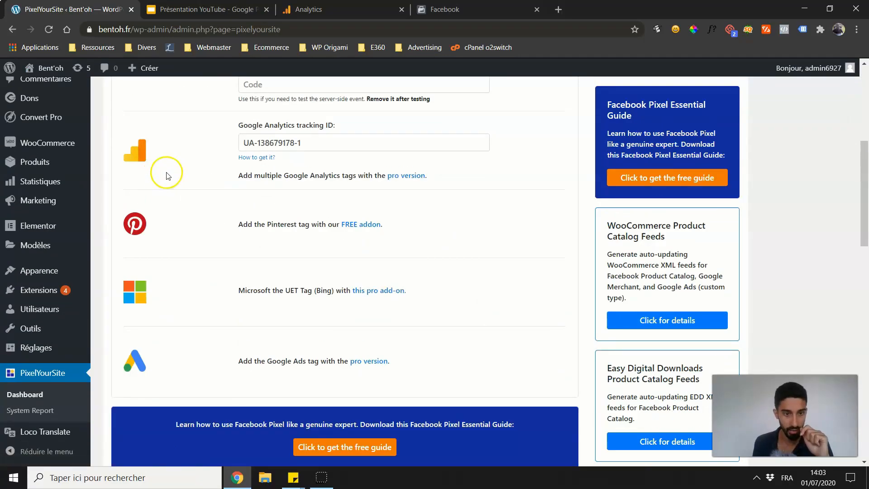
scroll(342, 290, down, 4)
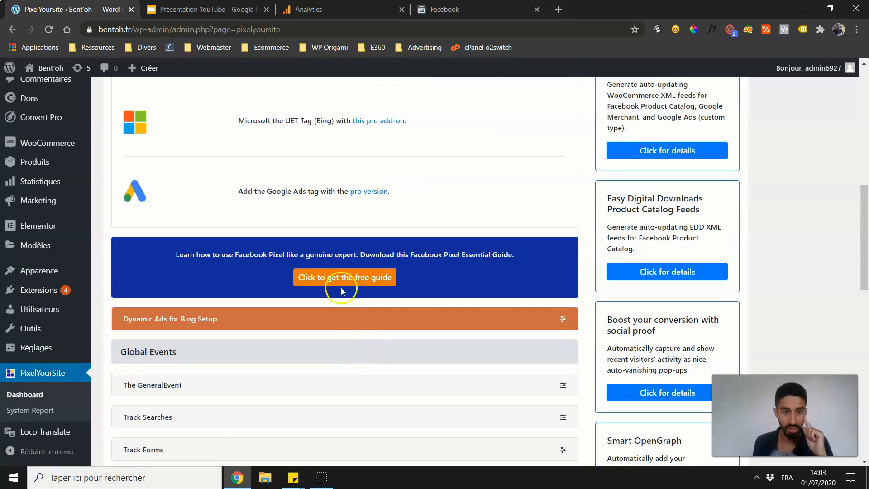
scroll(338, 249, up, 1)
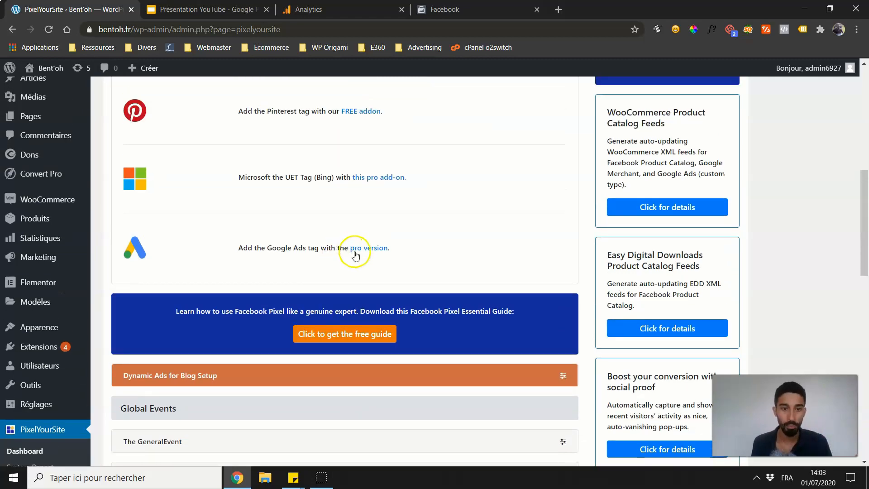
scroll(312, 281, up, 2)
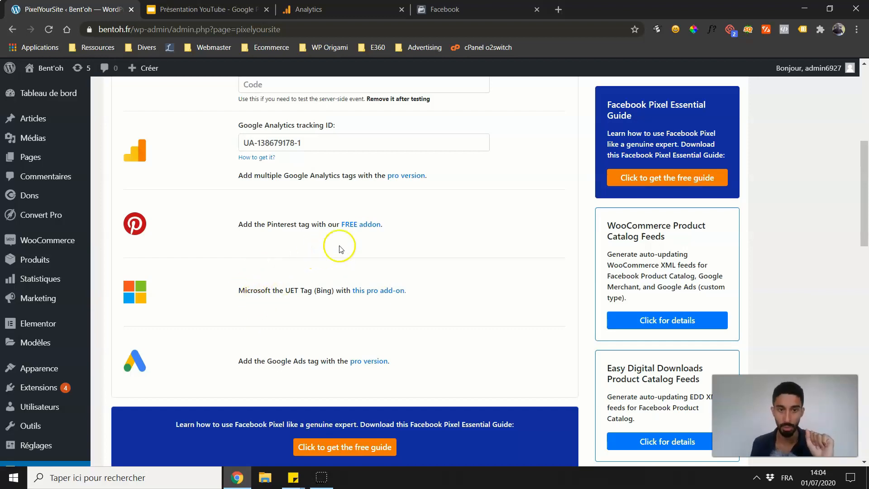
scroll(344, 256, up, 3)
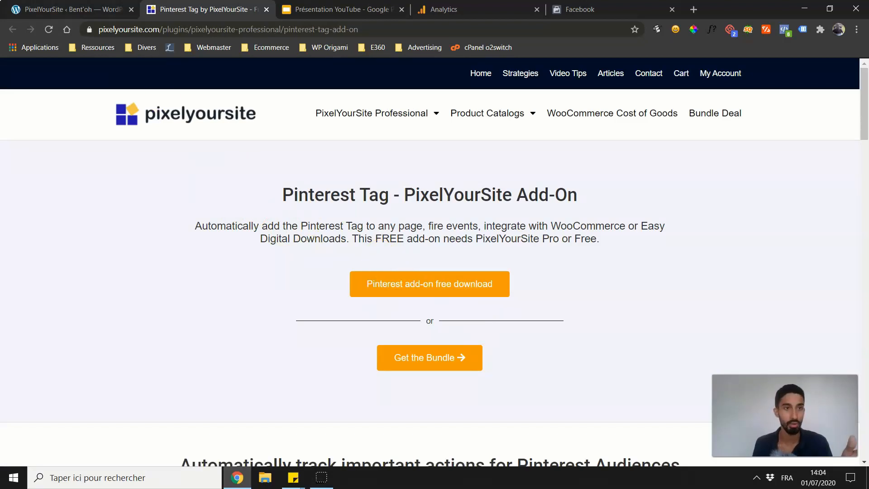
Go back to the PixelYourSite settings and review the Pixel IDs section up to the Facebook Pixel ID.
click(85, 3)
scroll(90, 231, down, 1)
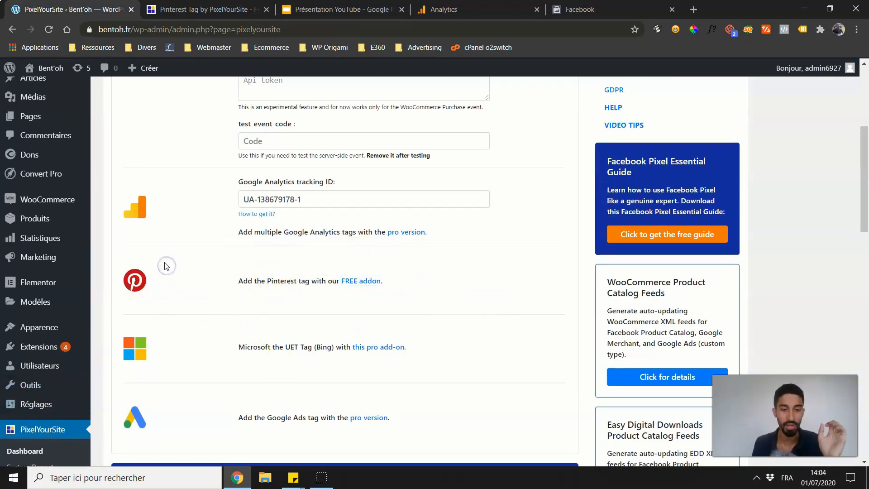
scroll(354, 130, up, 1)
scroll(186, 194, up, 1)
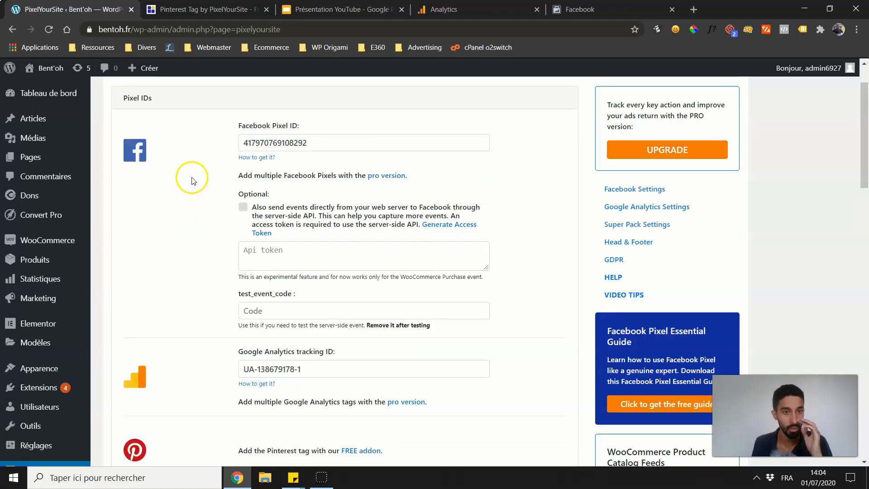
scroll(181, 303, up, 1)
scroll(179, 304, up, 1)
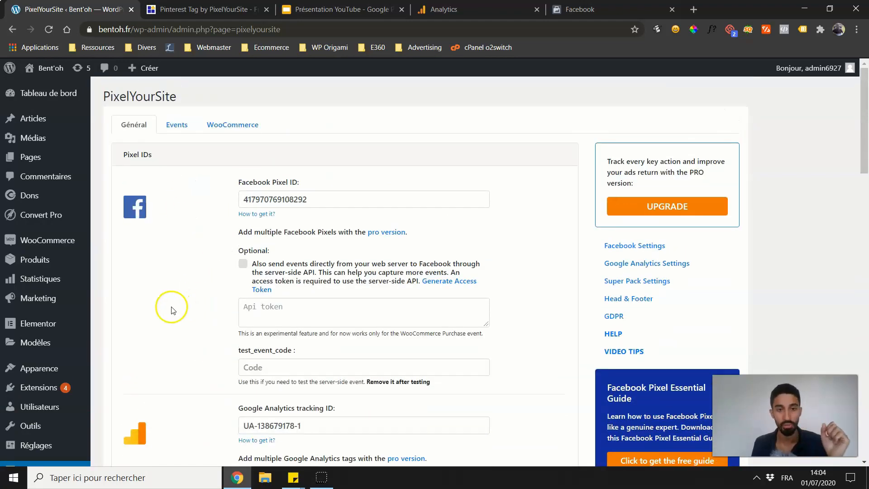